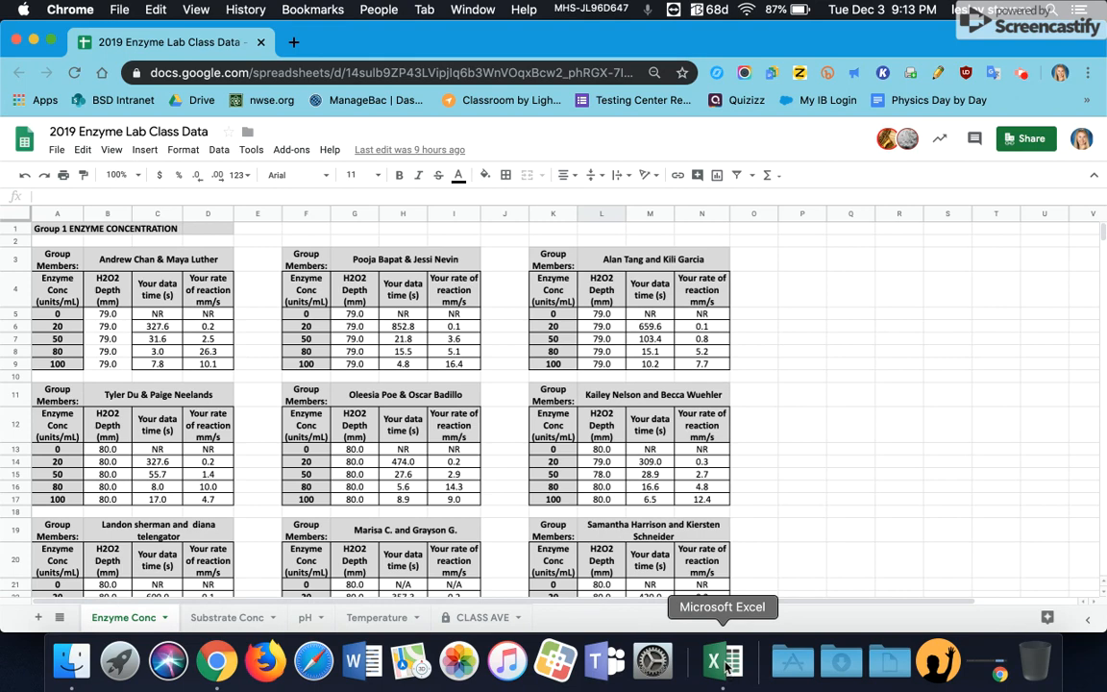
Step: Open a new blank Excel workbook
left_click(726, 665)
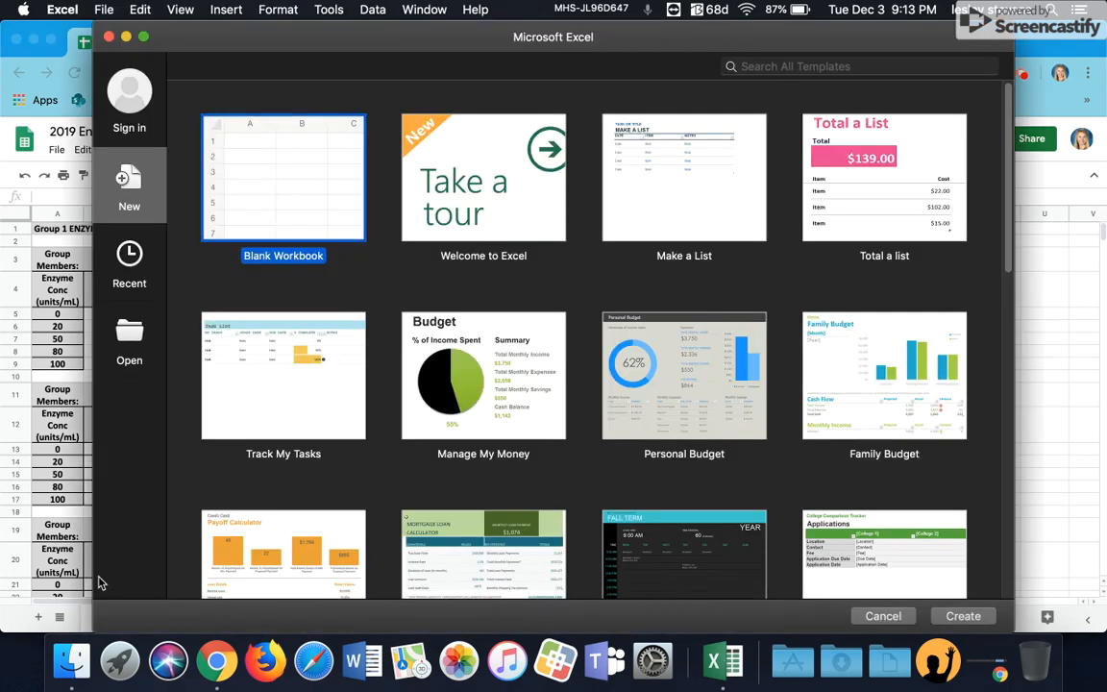
double_click(290, 181)
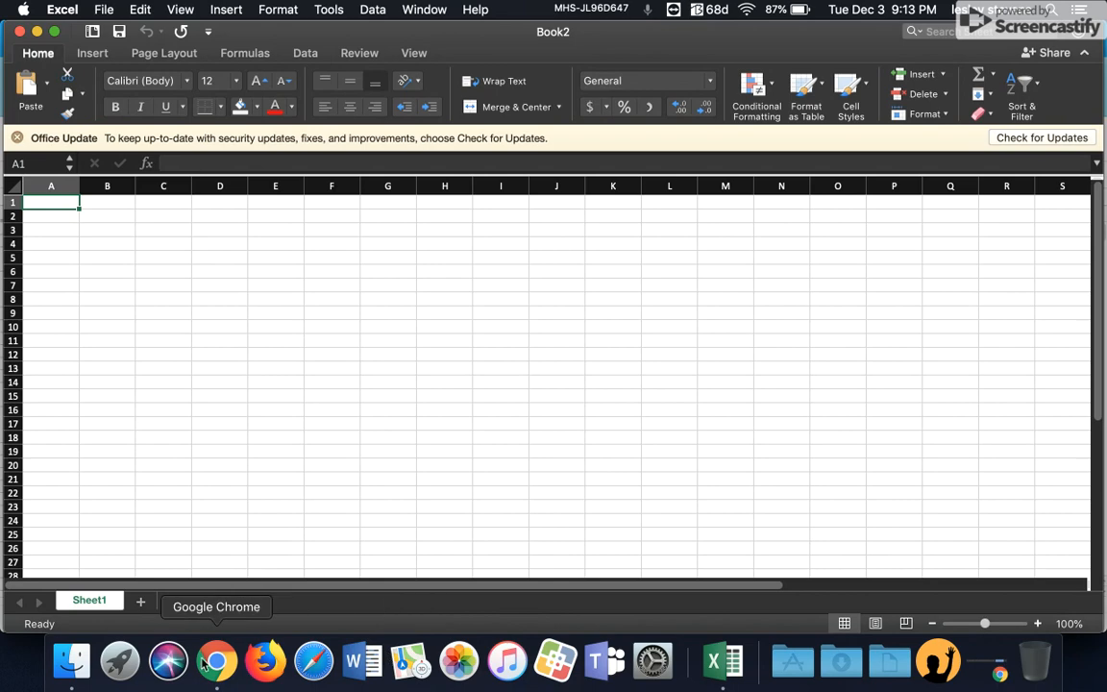
left_click(218, 661)
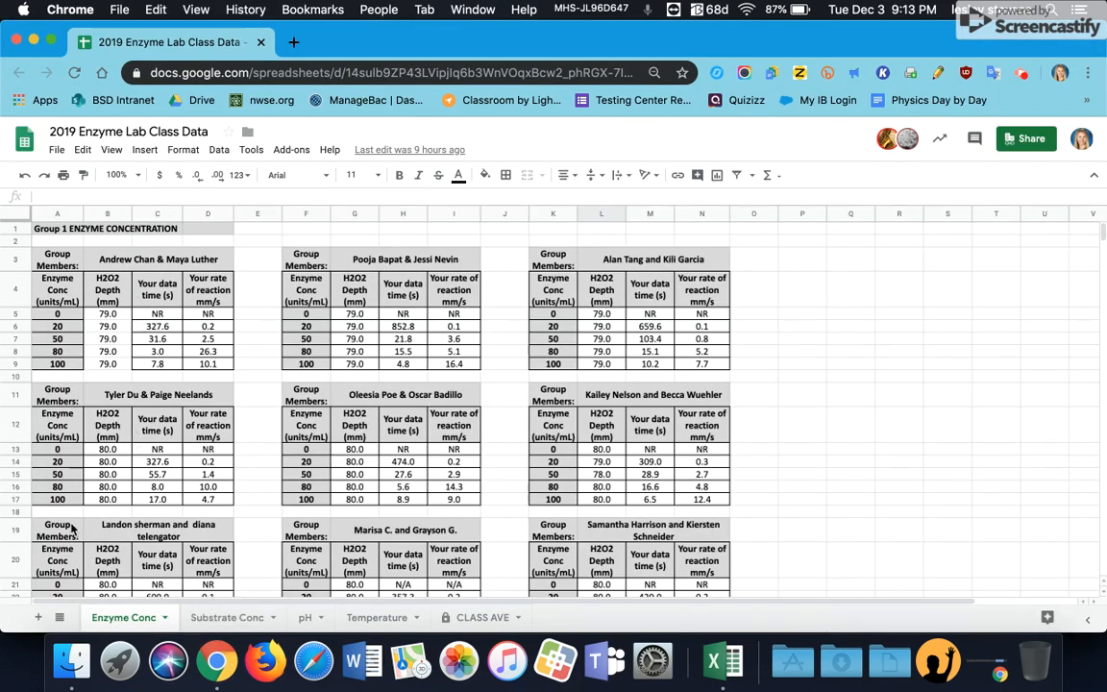
left_click(723, 663)
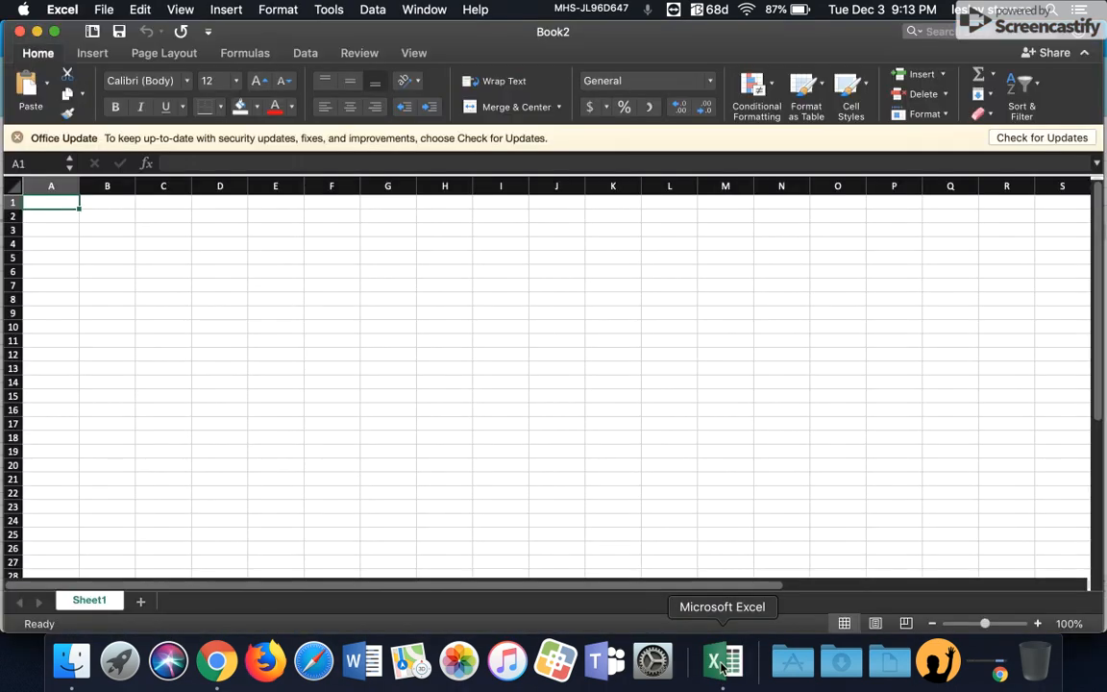
Step: Enter the header "Enzyme Concentration (units/mL)" in cell A2
left_click(75, 219)
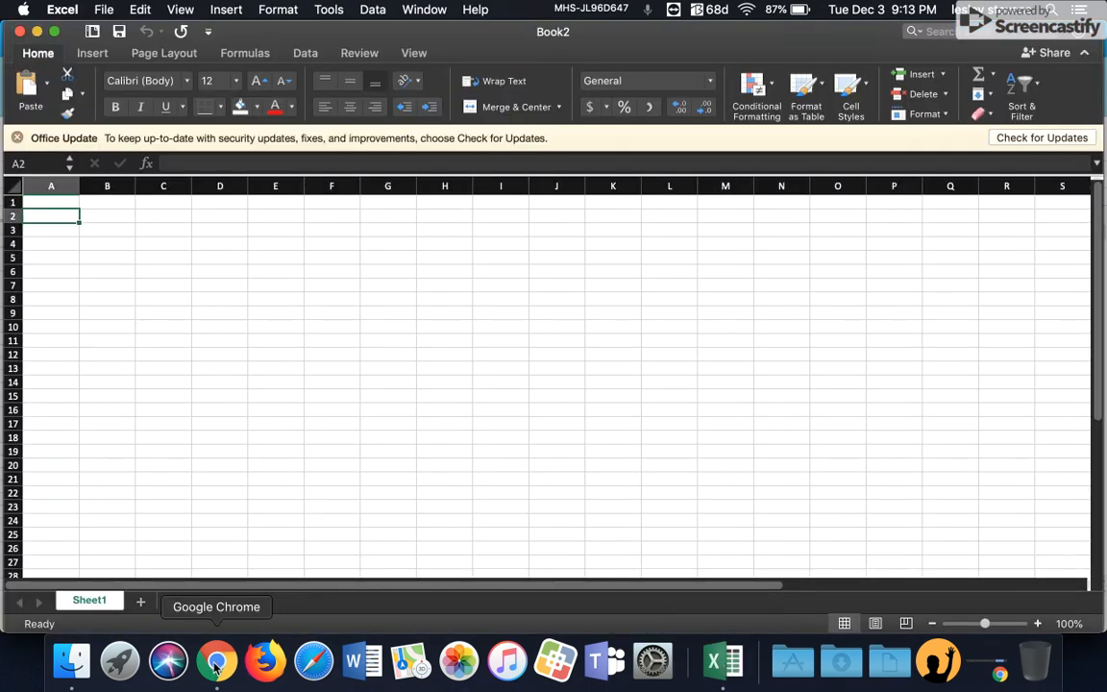
type("Enzyme")
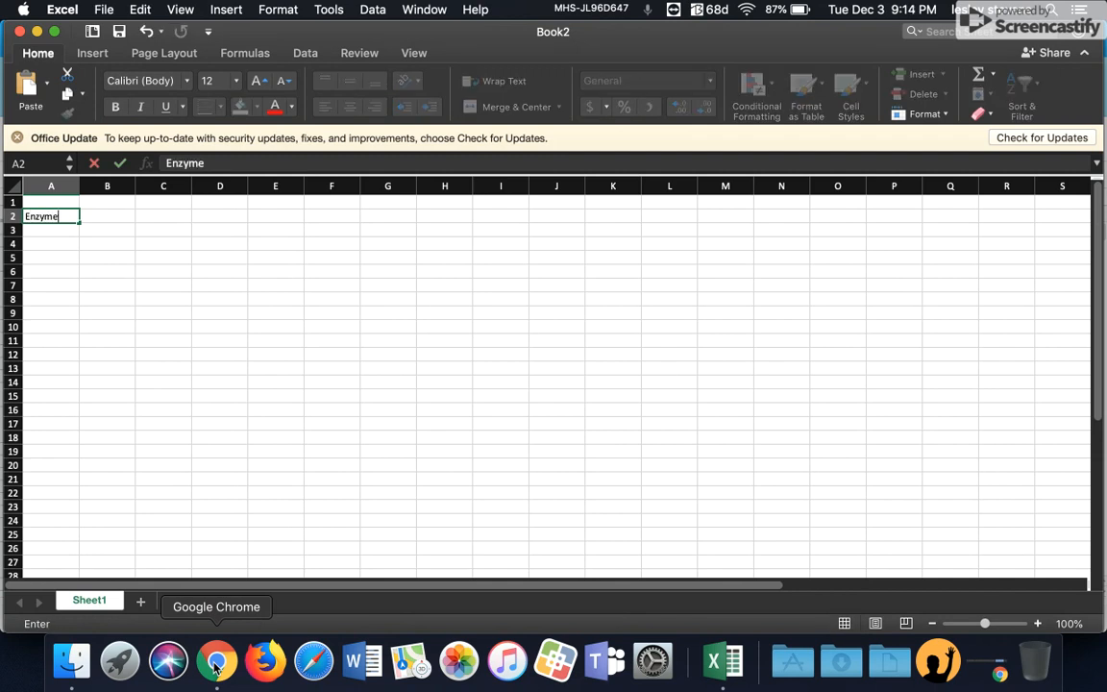
type(" Concentration (mm")
key("BackSpace")
key("BackSpace")
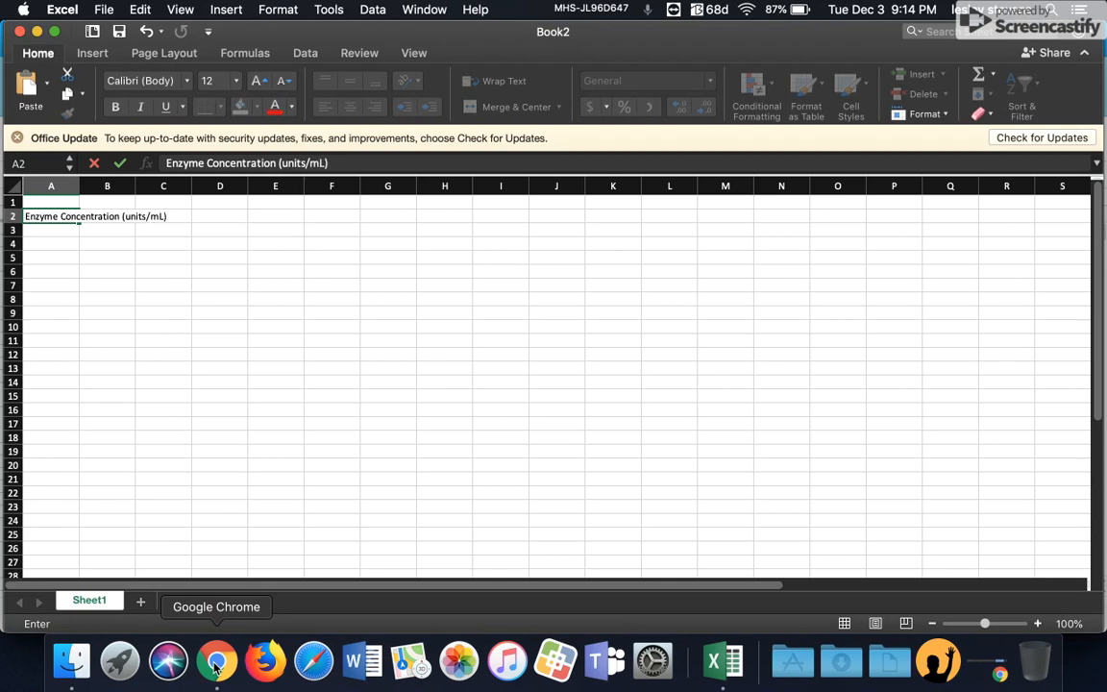
key("Return")
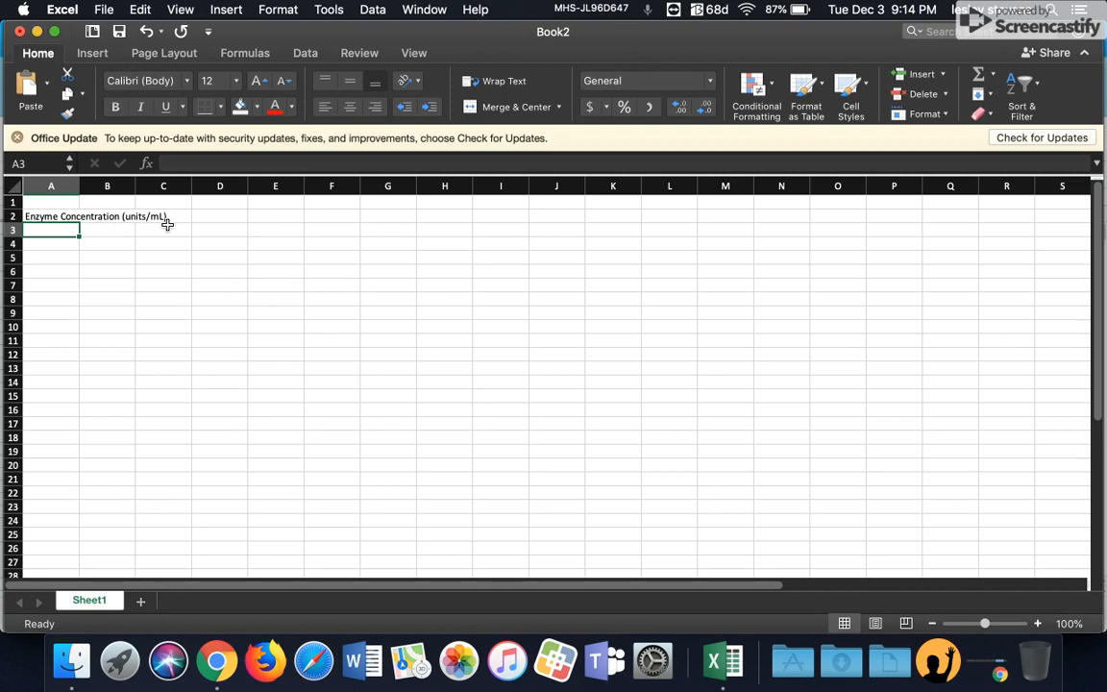
Step: Wrap the text of the A2 header and adjust column A's width to fit it
left_click_drag(79, 185, 95, 188)
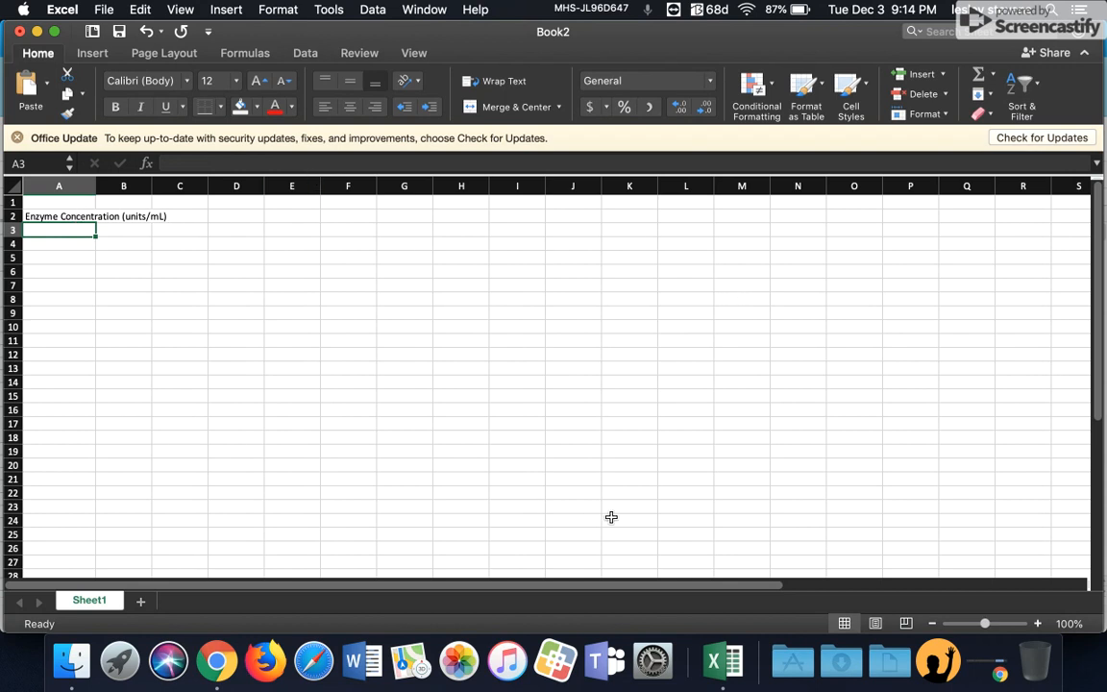
left_click(50, 216)
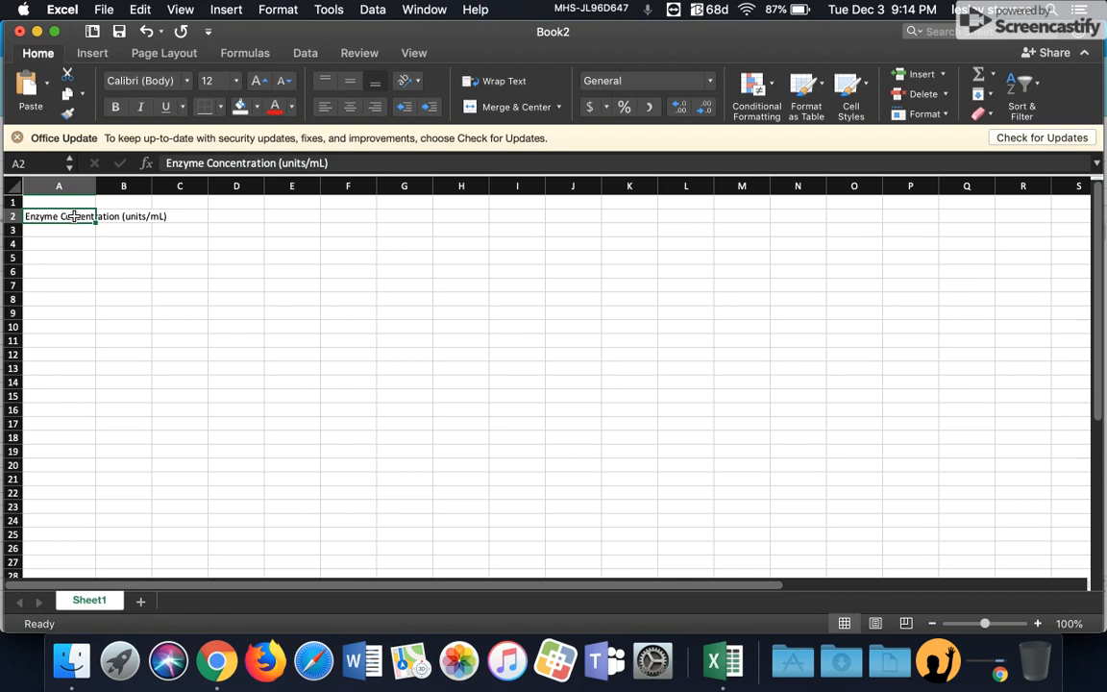
left_click(492, 87)
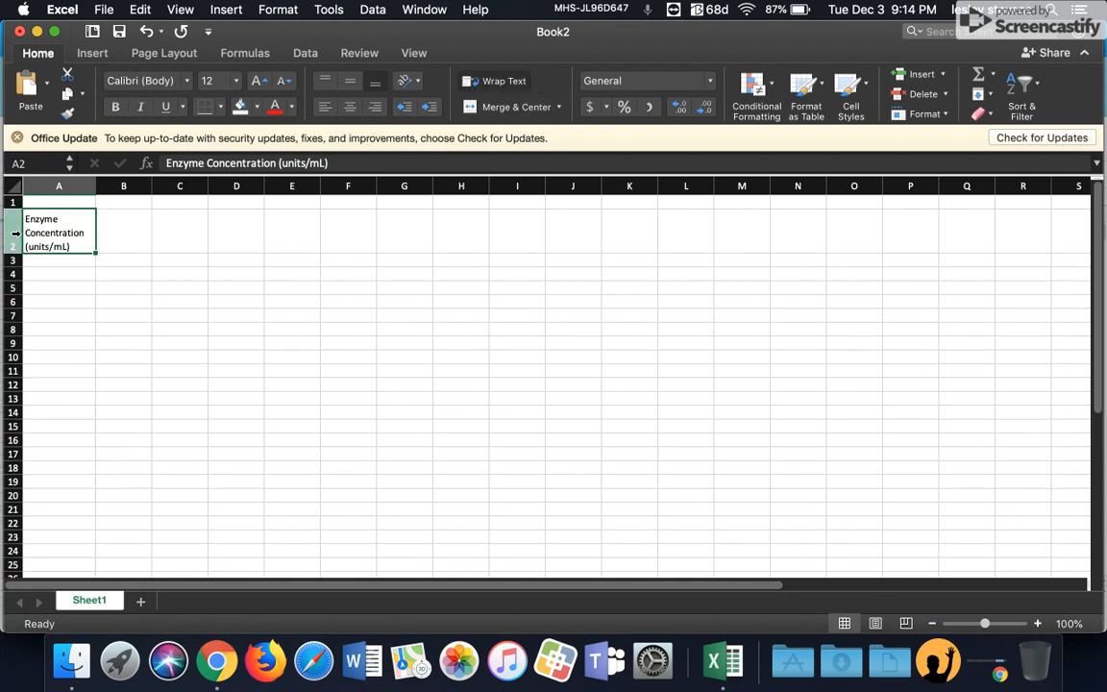
left_click_drag(94, 187, 88, 186)
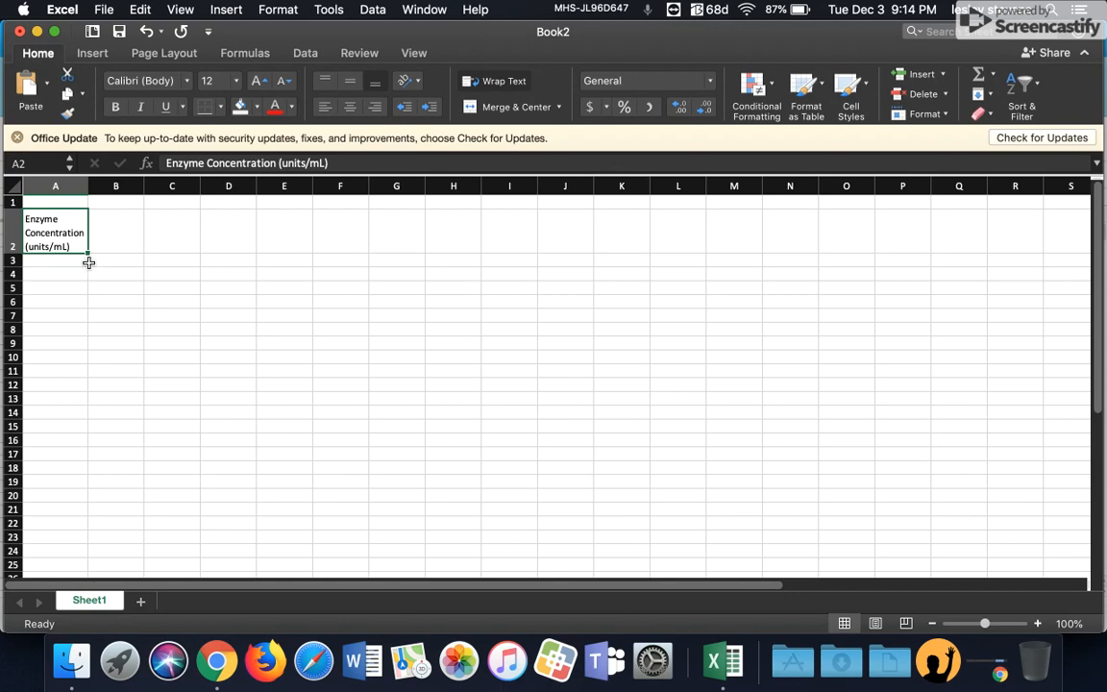
Step: Enter the enzyme concentrations 0, 20, 50, 80 and 100 in cells A3 to A7
left_click(77, 263)
type("0")
key("Return")
type("2")
key("Return")
type("0")
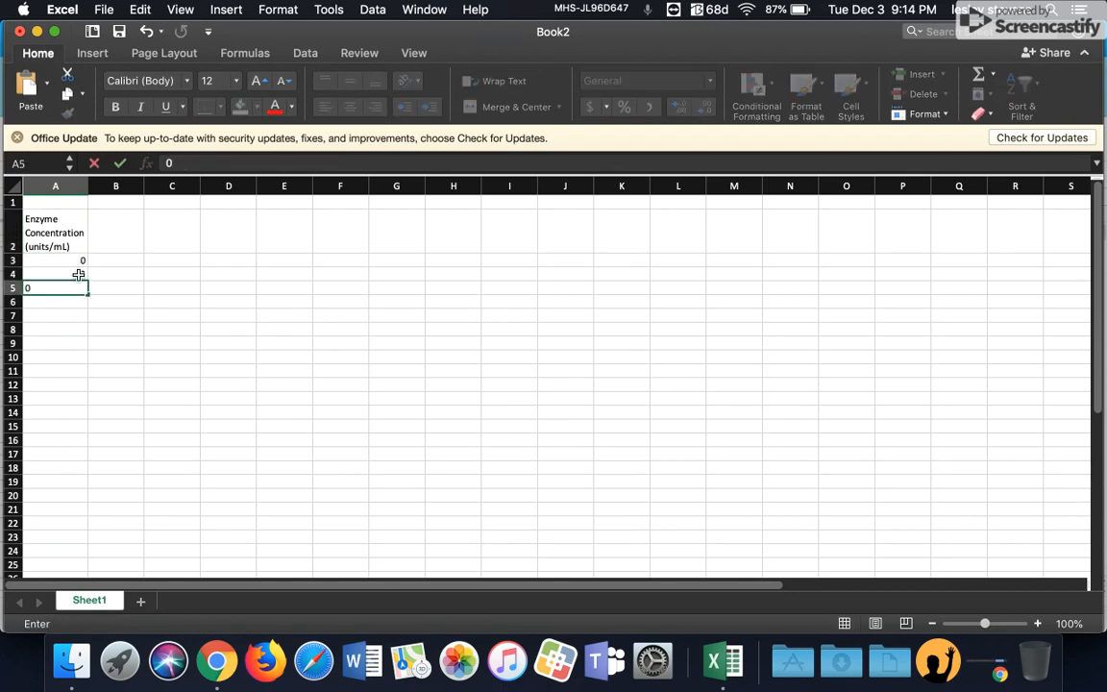
left_click(79, 273)
type("20")
key("Return")
type("5")
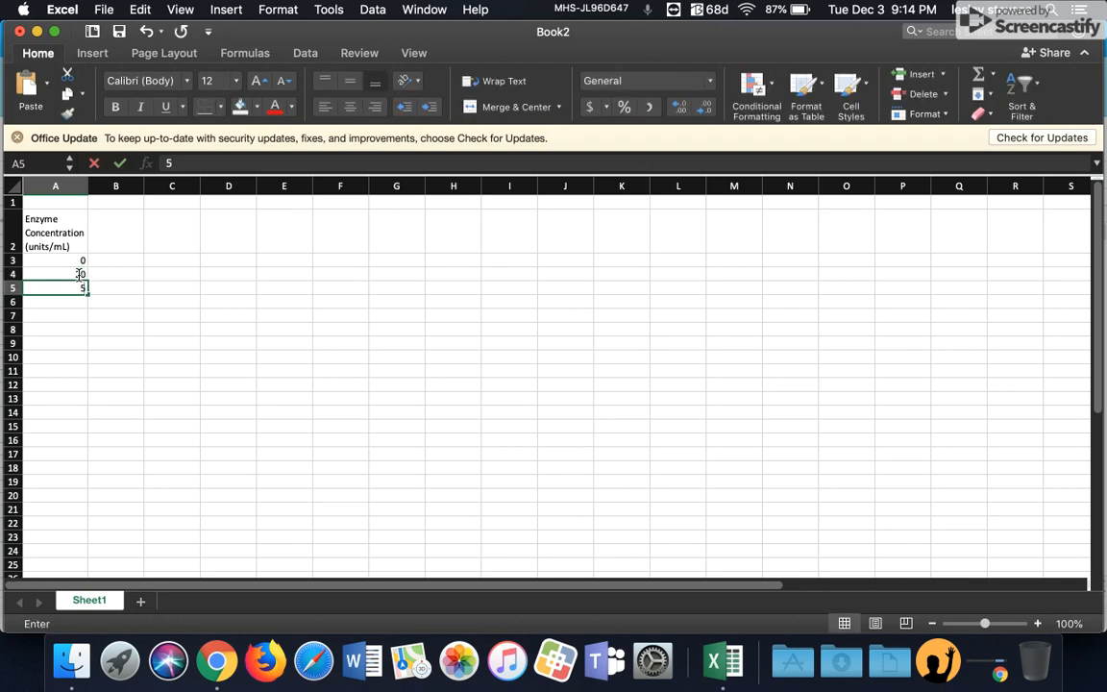
key("Return")
type("80")
key("Return")
type("100")
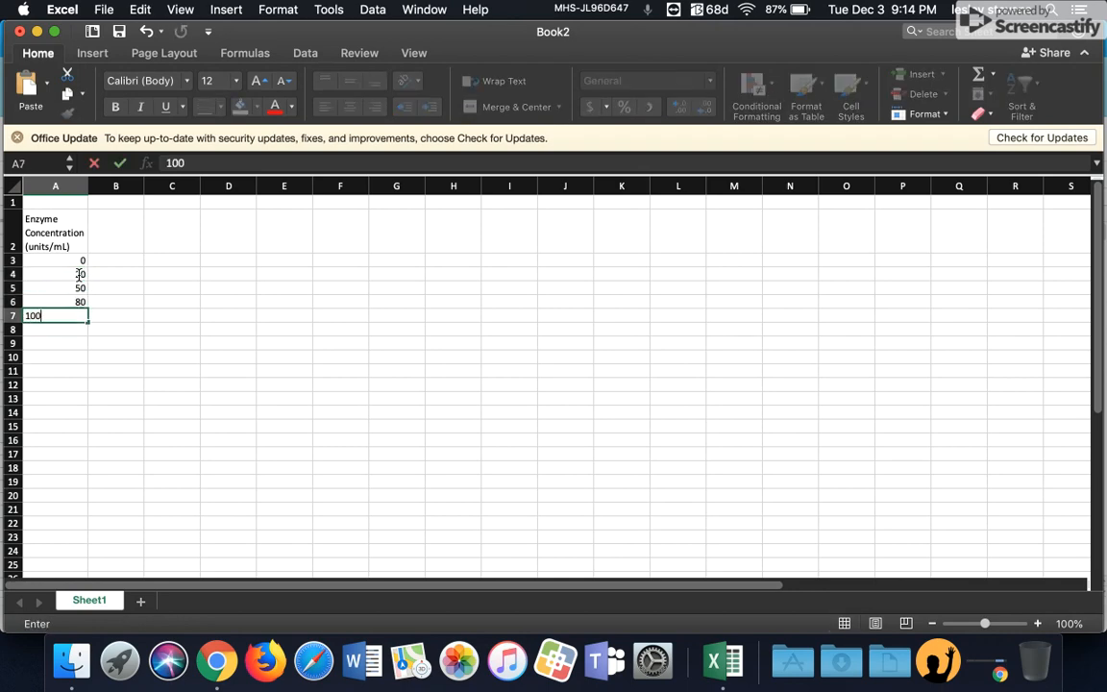
left_click(141, 277)
Step: Label B2 "Trial 1" and fill the series across row 2 to "Trial 10" in K2
left_click(124, 233)
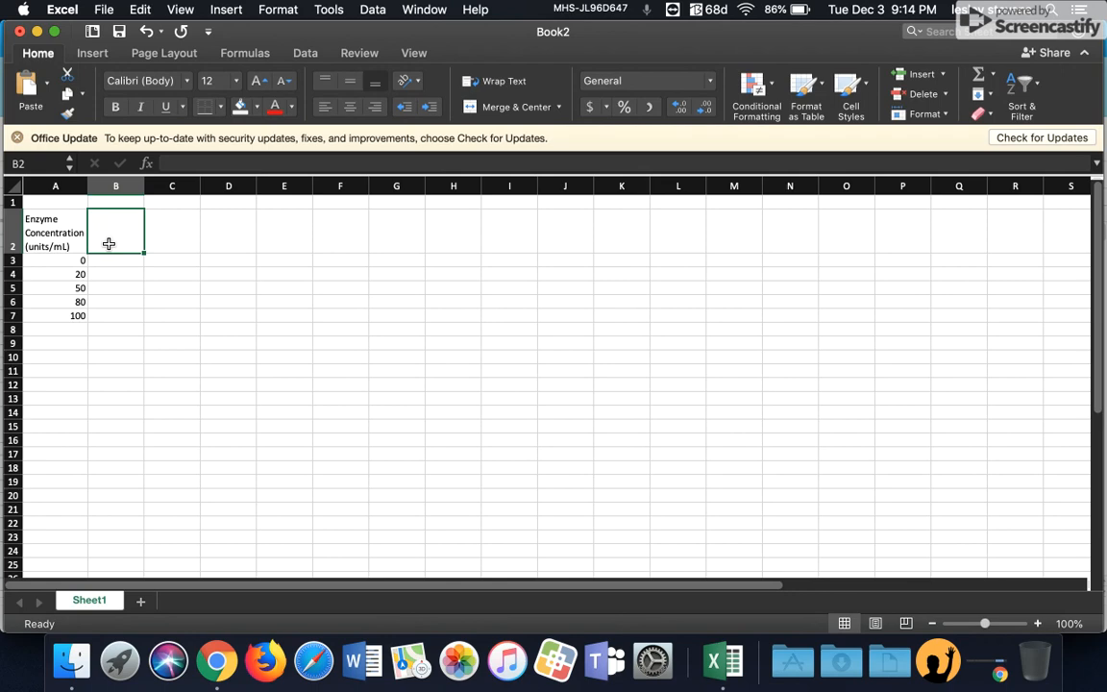
type("Trial 1")
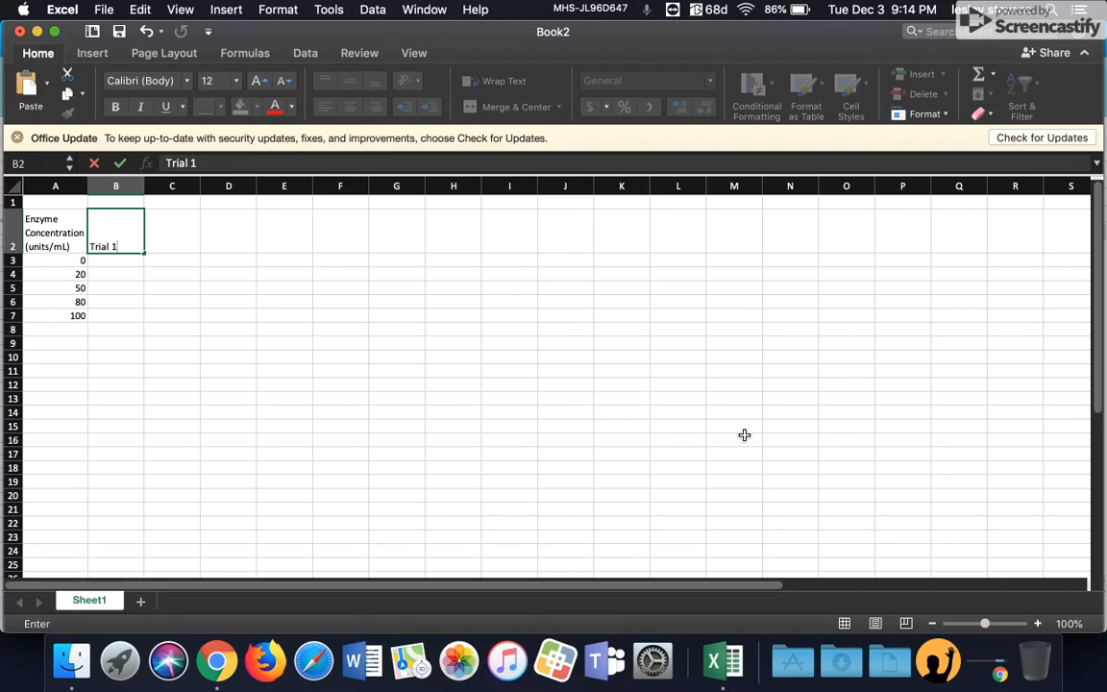
left_click(230, 661)
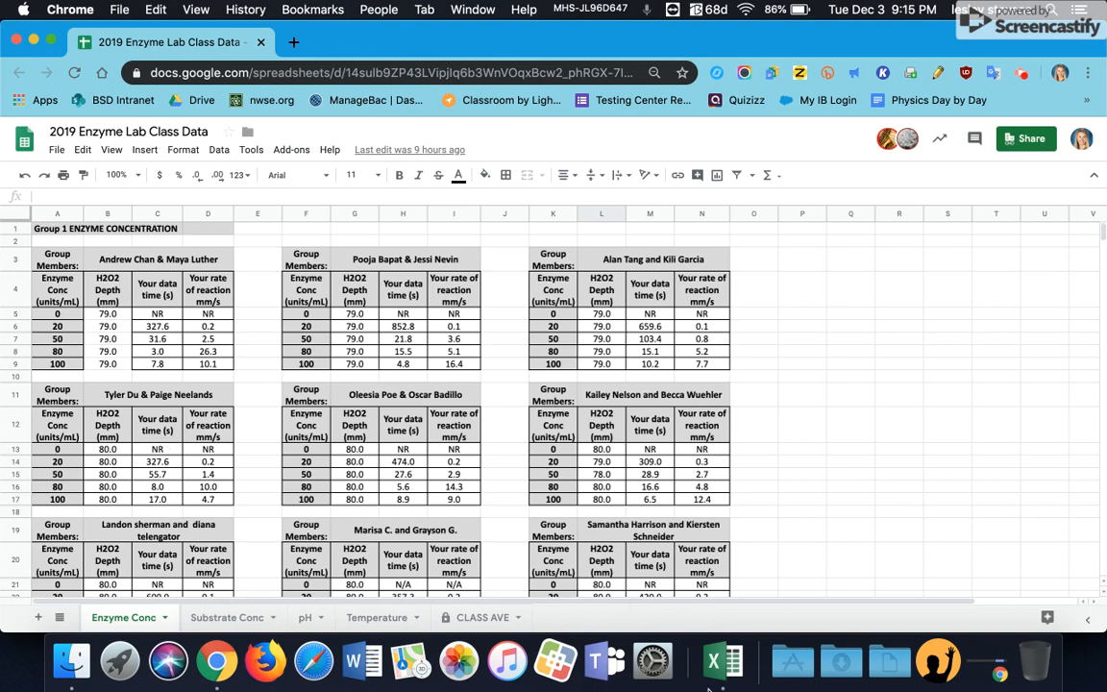
left_click(723, 661)
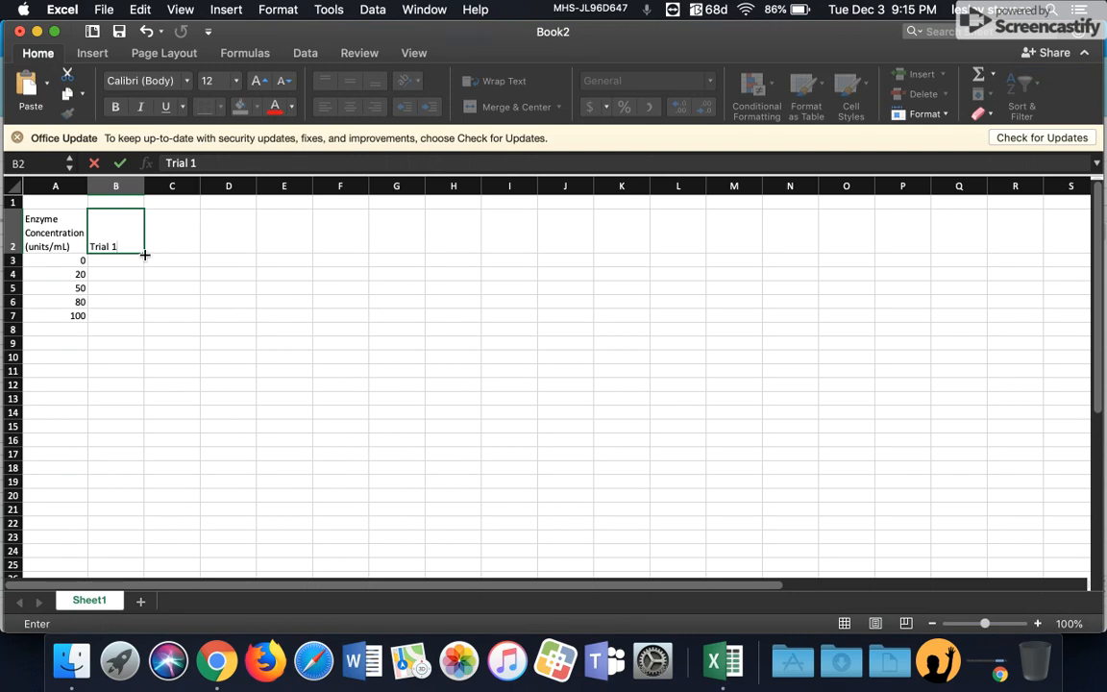
left_click_drag(144, 252, 651, 247)
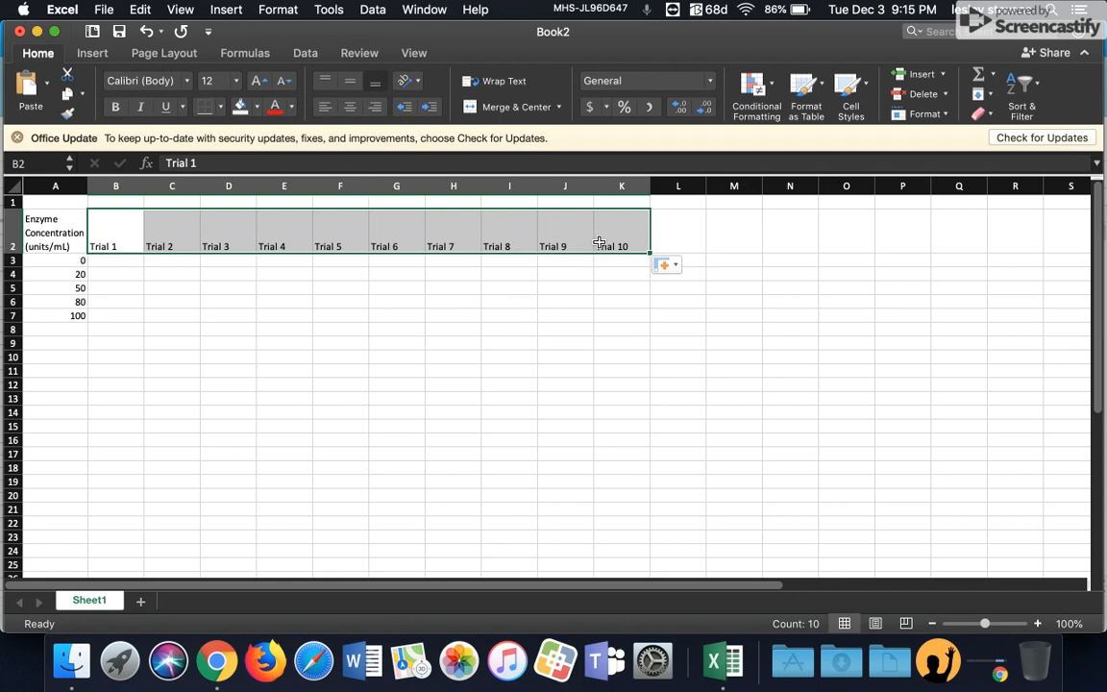
Step: Enter "Rate of Reaction (mm/s)" in B1 and merge and center it across B1 to K1
left_click(114, 205)
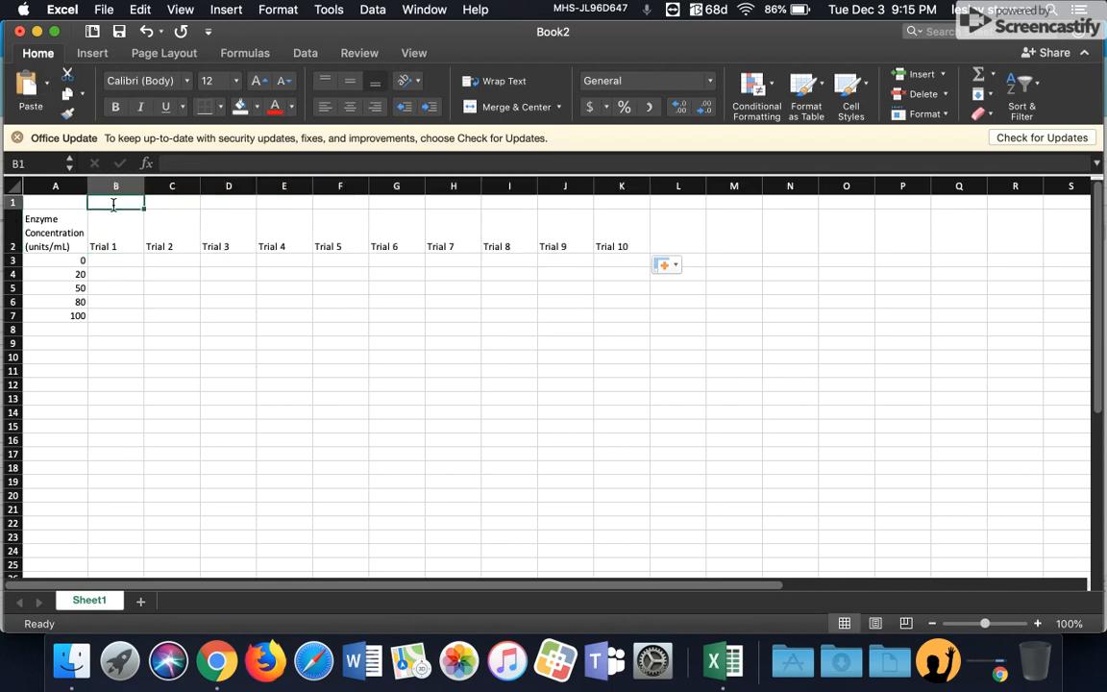
type("Rate of Reaction (mm/s")
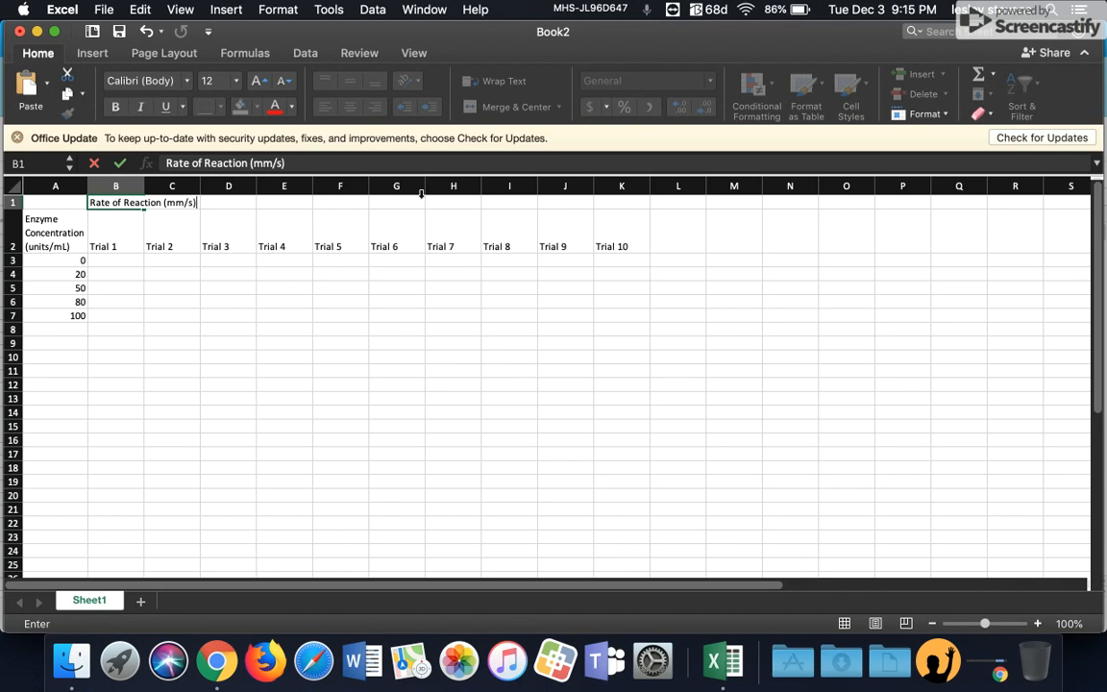
left_click_drag(615, 204, 105, 200)
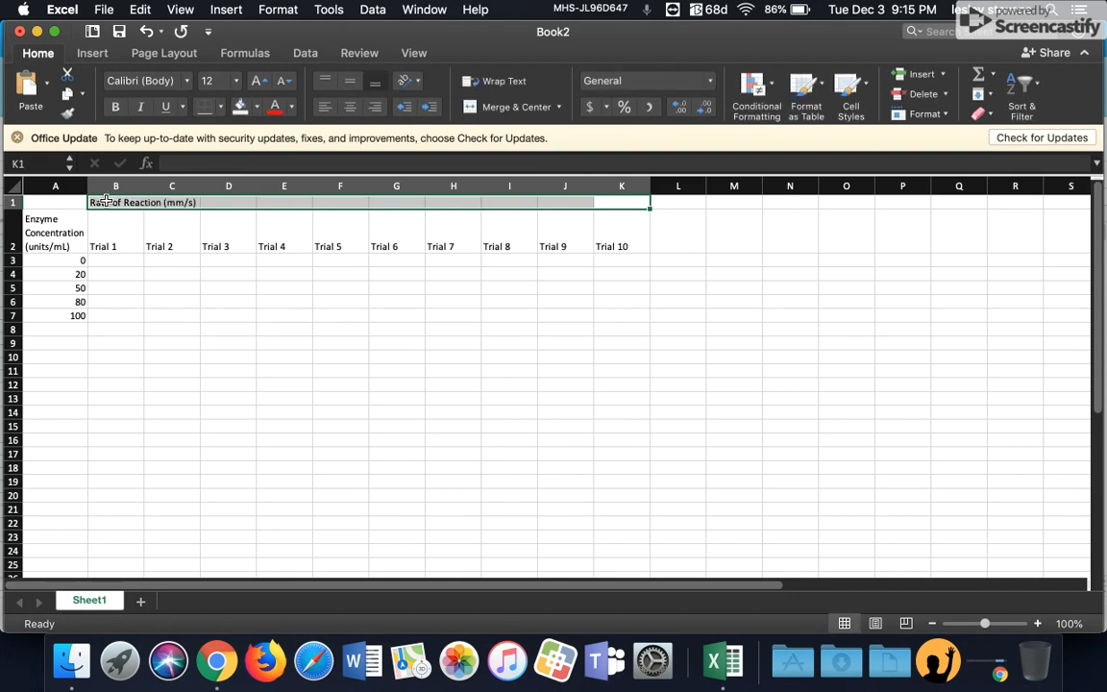
left_click(489, 107)
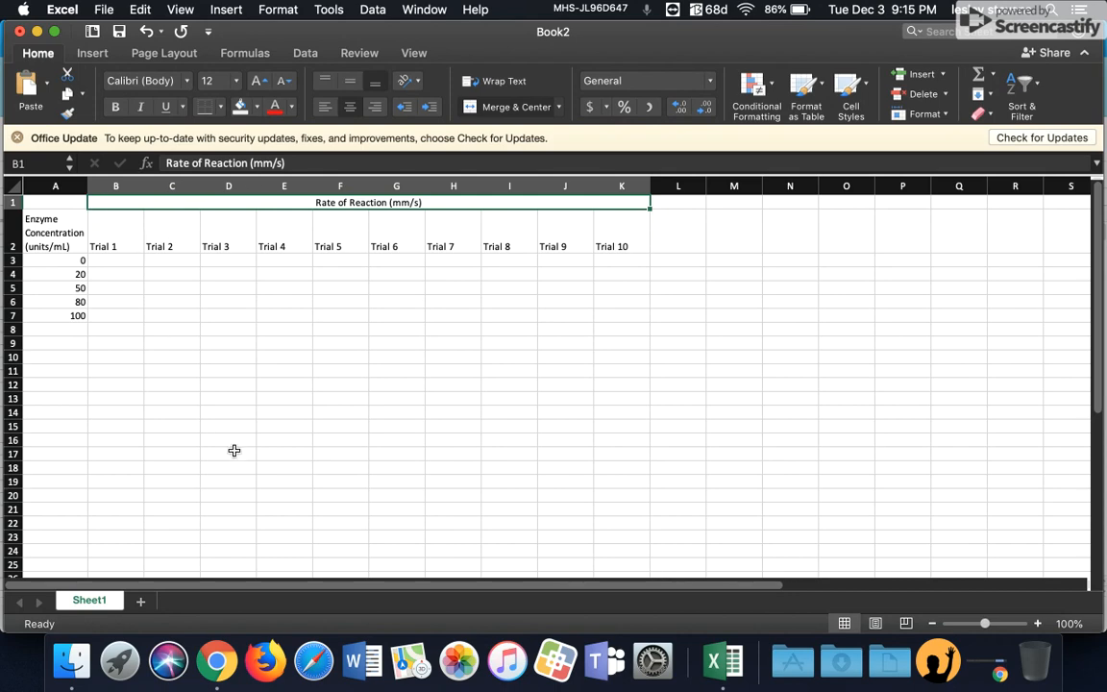
Step: Copy the first group's rate-of-reaction values from the class Google Sheet into Trial 1, cells B3 to B7
left_click(217, 660)
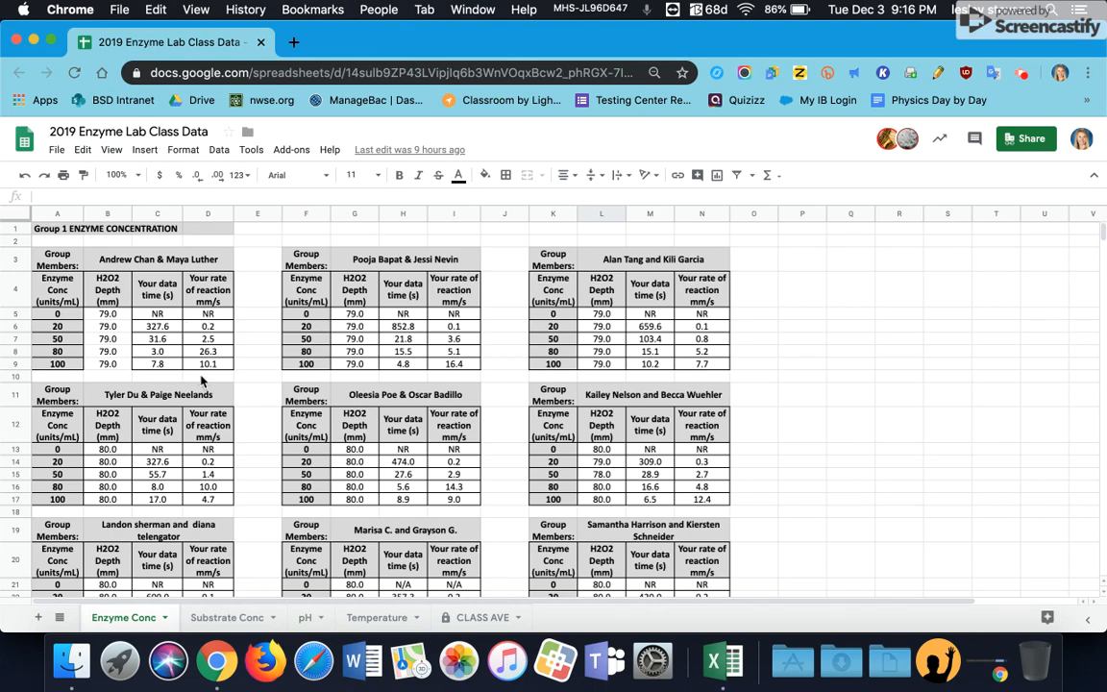
left_click_drag(209, 318, 219, 367)
key("super+c")
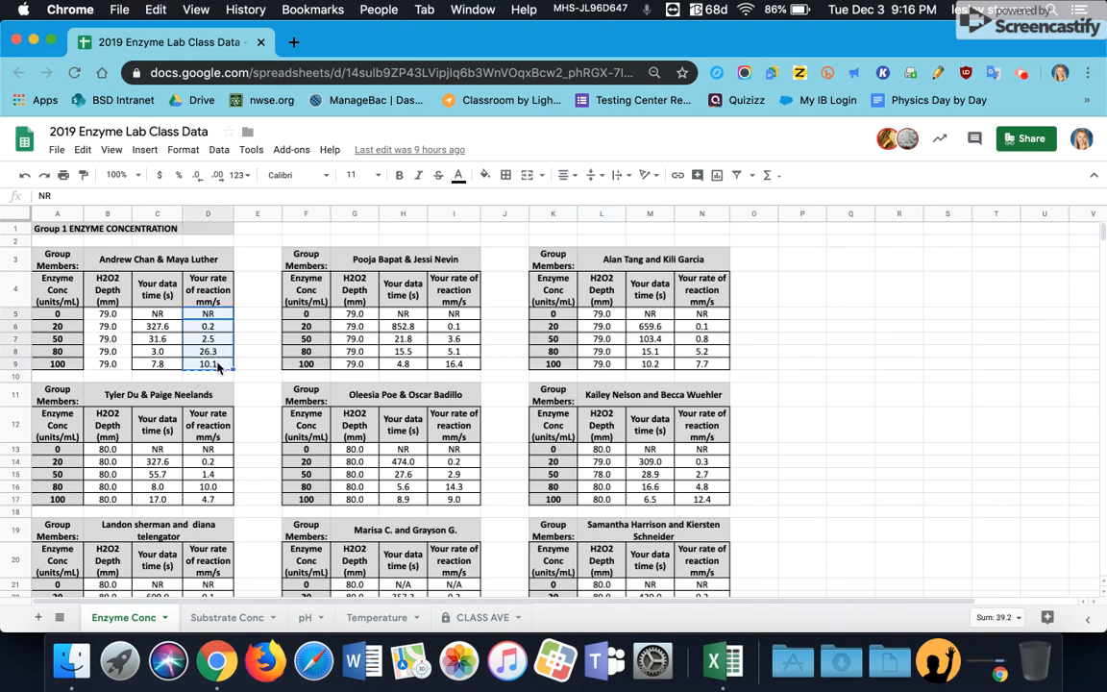
left_click(722, 662)
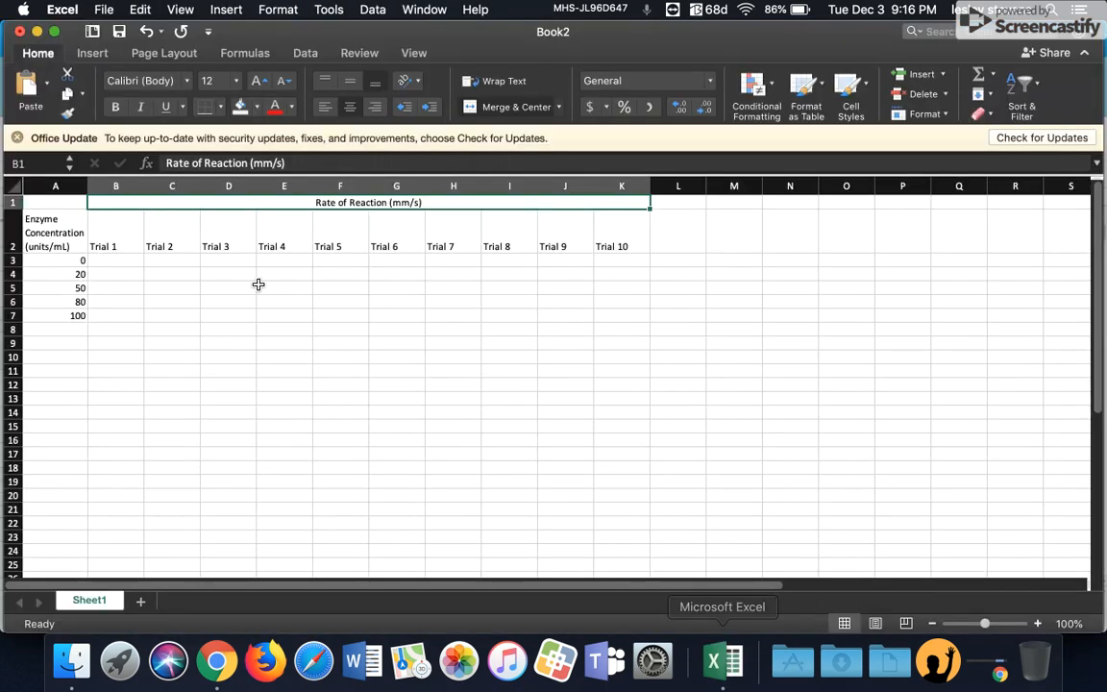
left_click(124, 258)
key("super+v")
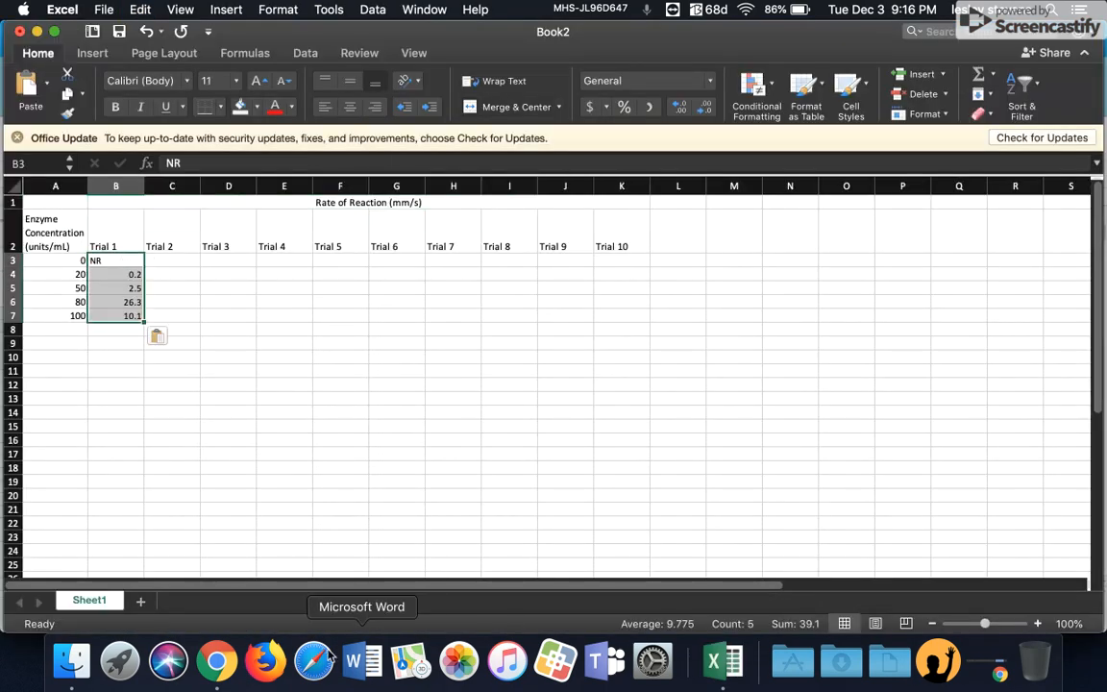
Step: Copy the second group's rate-of-reaction values from the class sheet into Trial 2, cells C3 to C7
left_click(216, 661)
left_click_drag(453, 314, 465, 359)
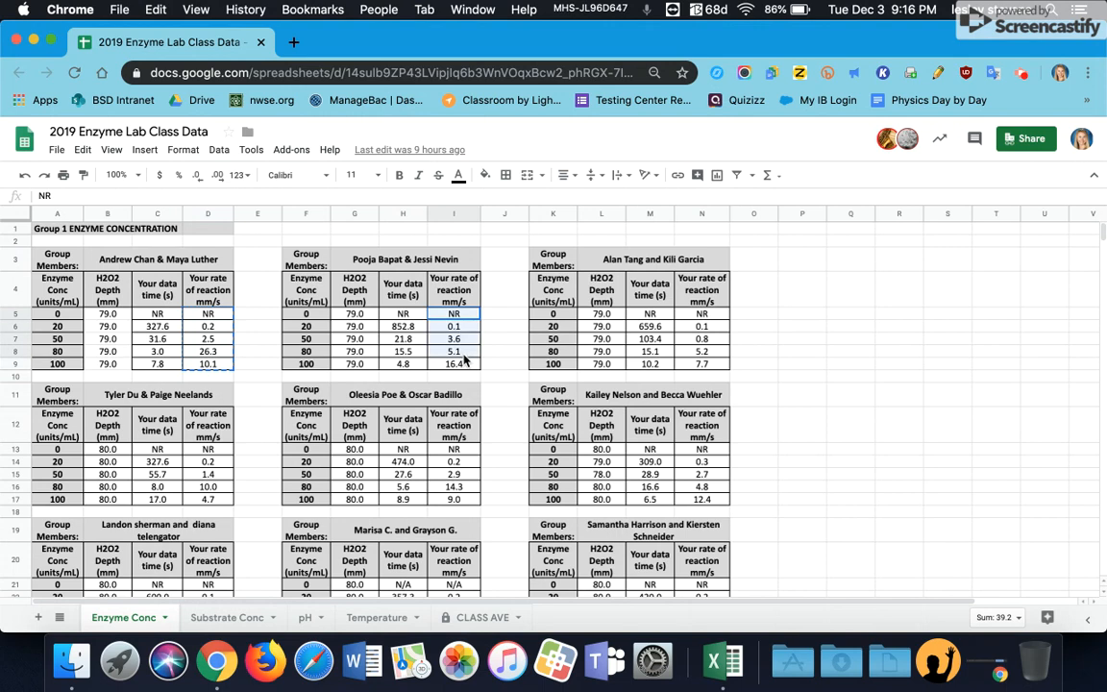
key("super+c")
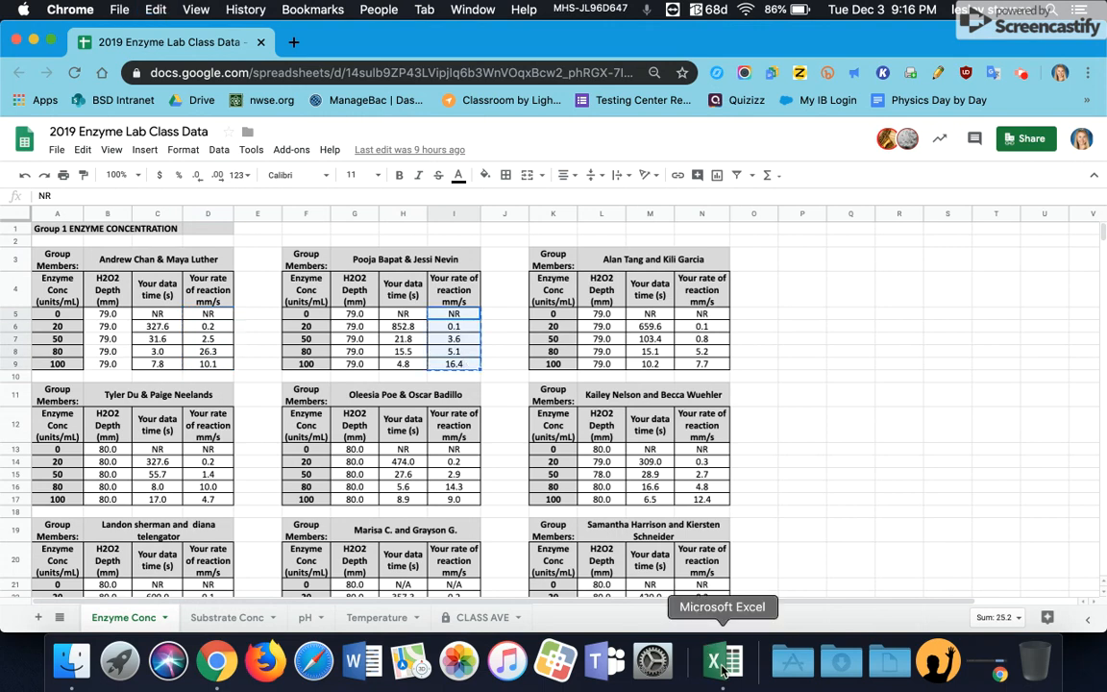
left_click(723, 663)
left_click(183, 261)
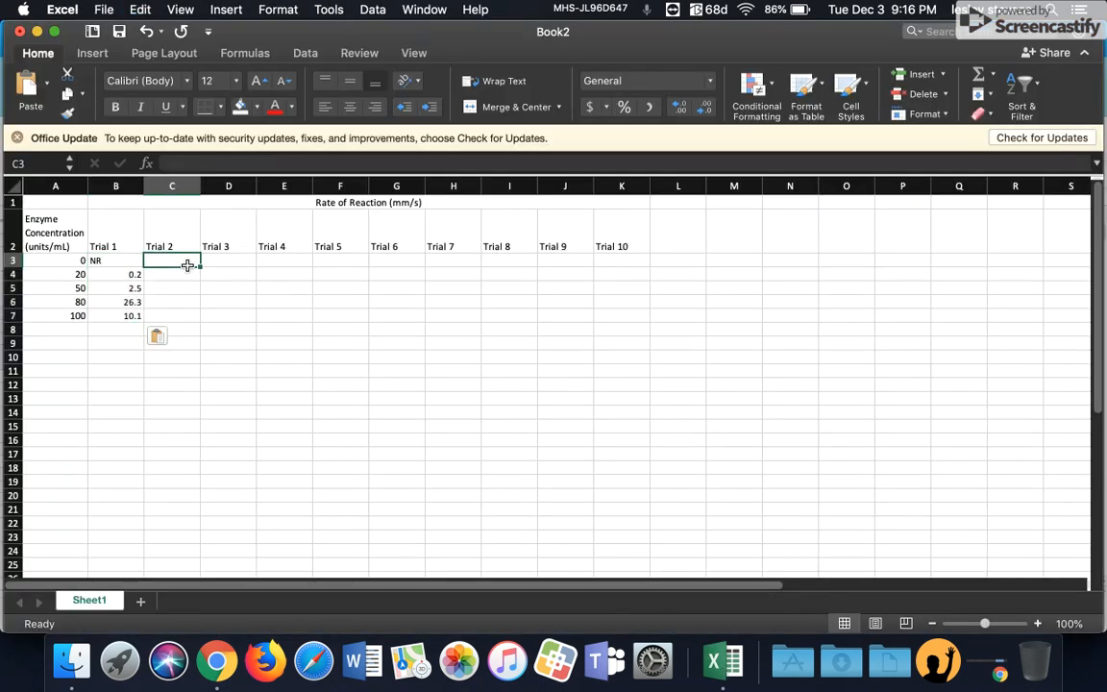
key("super+v")
Step: Copy the third group's rate-of-reaction values from the class sheet into Trial 3, cells D3 to D7
left_click(220, 642)
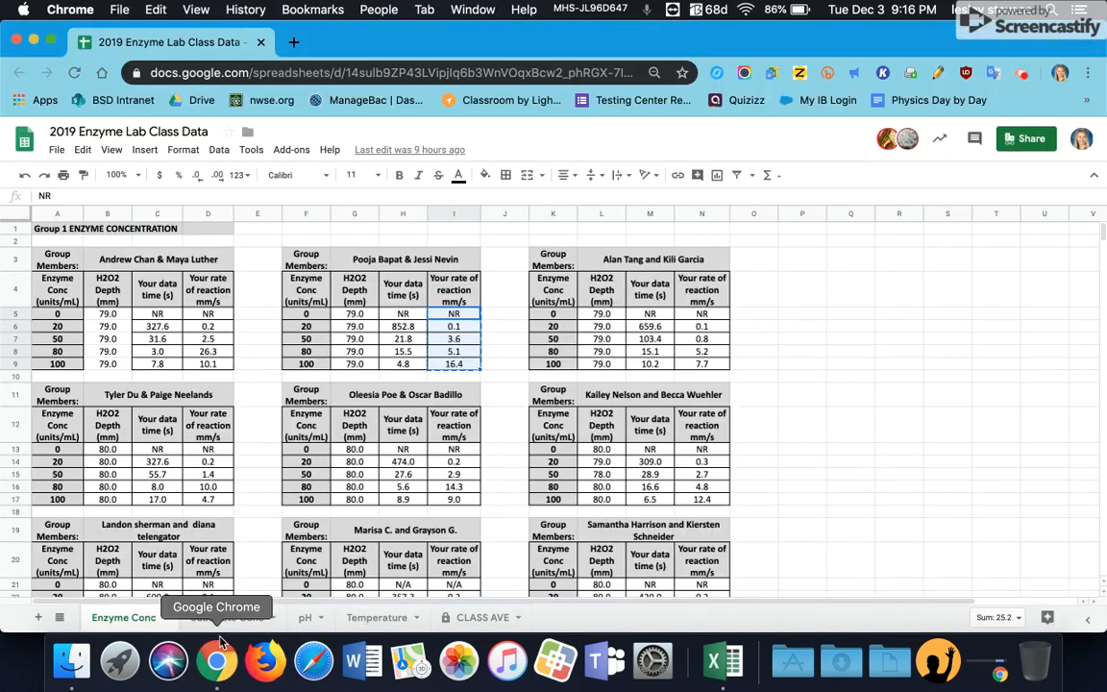
left_click_drag(706, 319, 704, 364)
key("super+c")
left_click(736, 663)
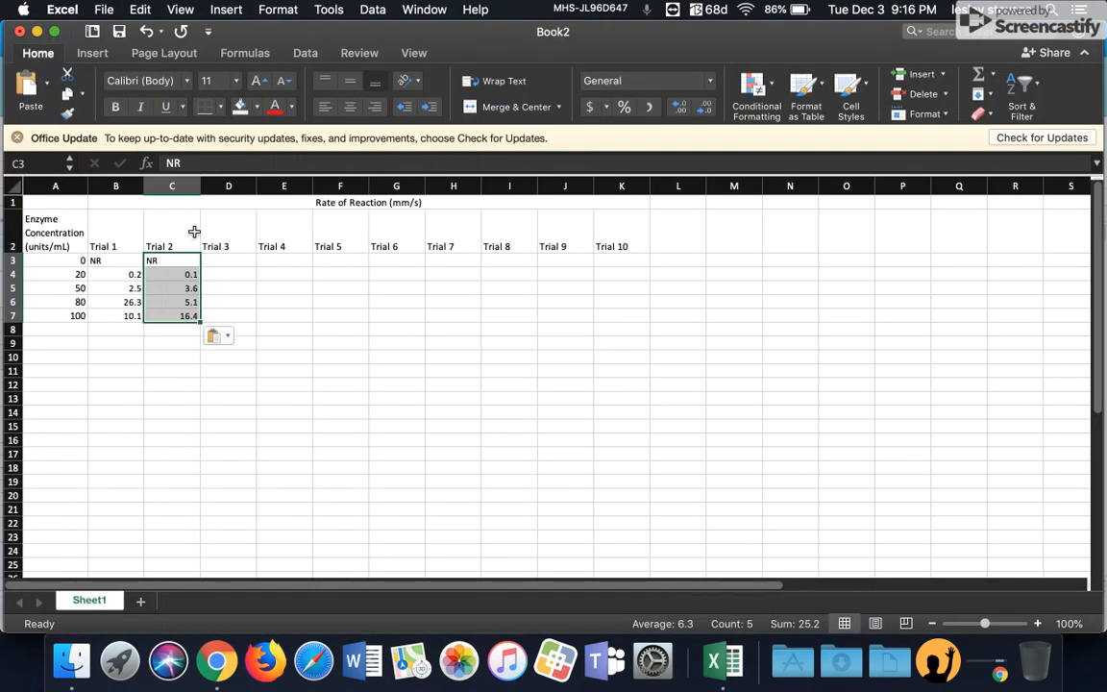
left_click(228, 259)
key("super+v")
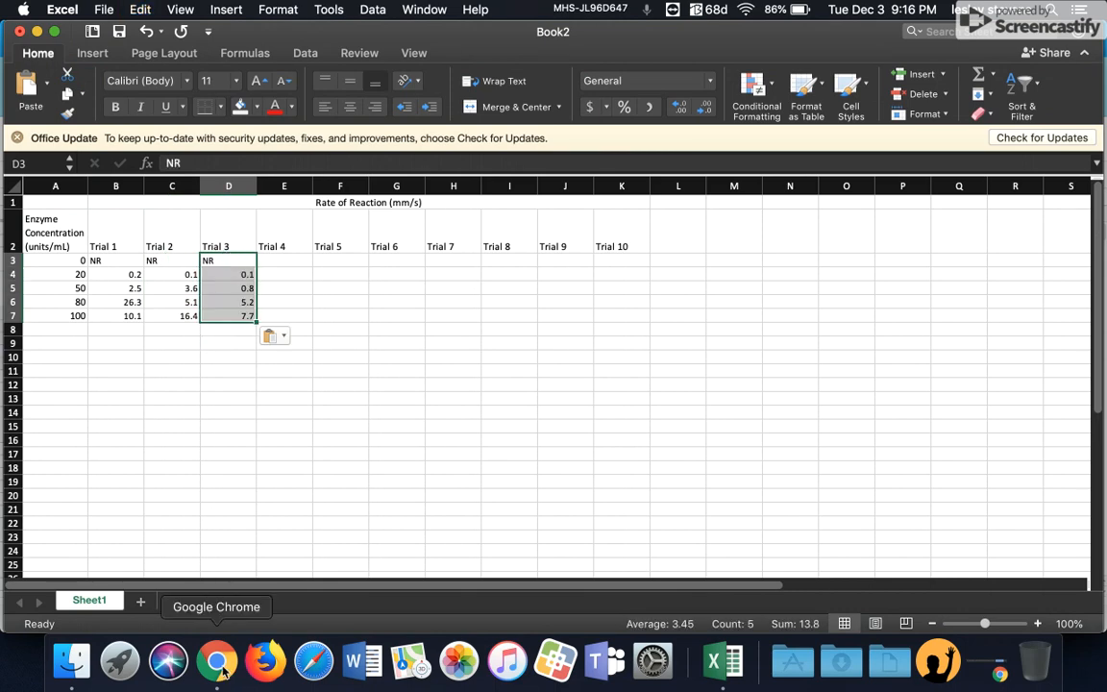
Step: Copy the fourth group's rate-of-reaction values from the class sheet into Trial 4, cells E3 to E7
left_click(217, 662)
left_click_drag(205, 452, 209, 499)
key("super+c")
left_click(722, 670)
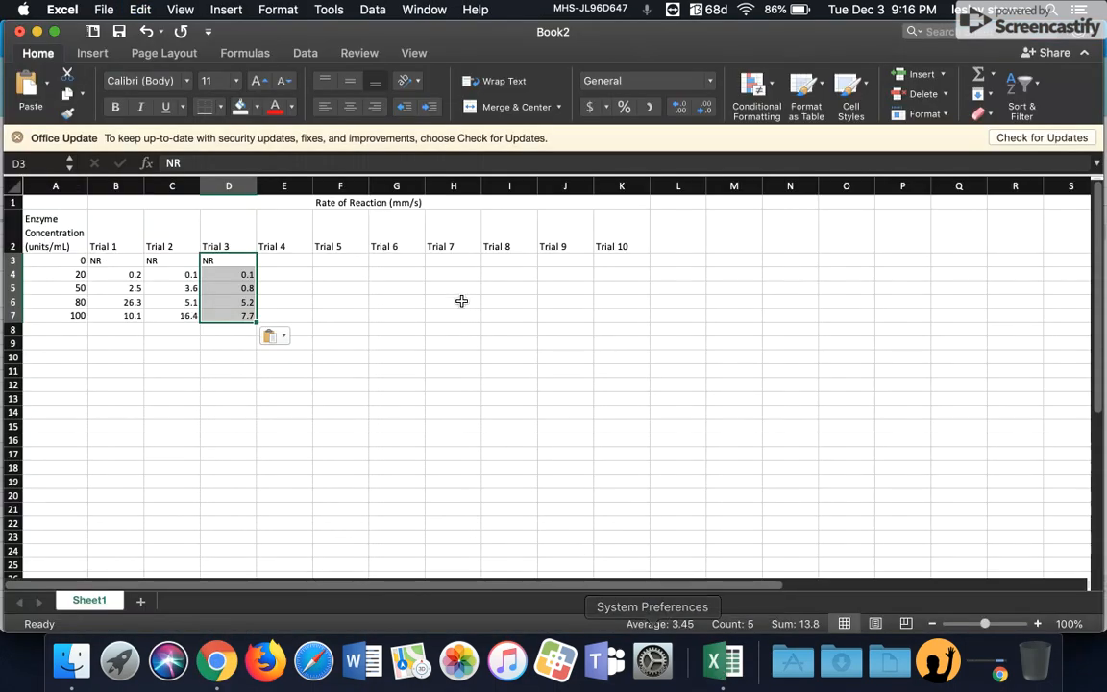
left_click(286, 261)
key("super+v")
Step: Copy the fifth group's rate-of-reaction values from the class sheet into Trial 5, cells F3 to F7
left_click(217, 661)
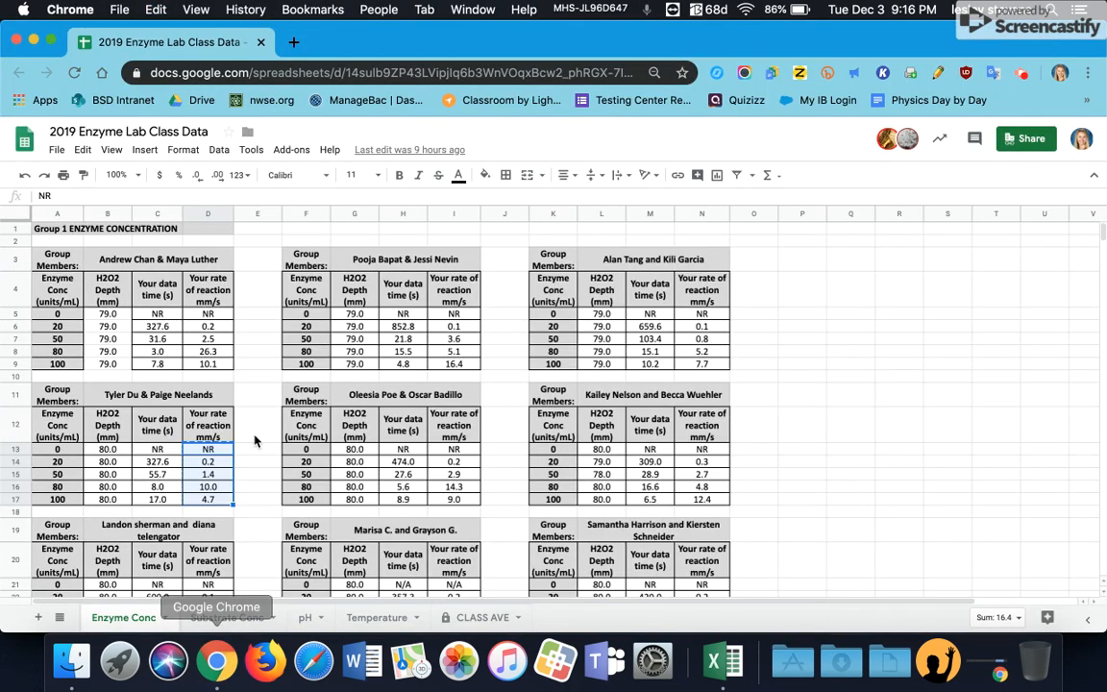
key("super+c")
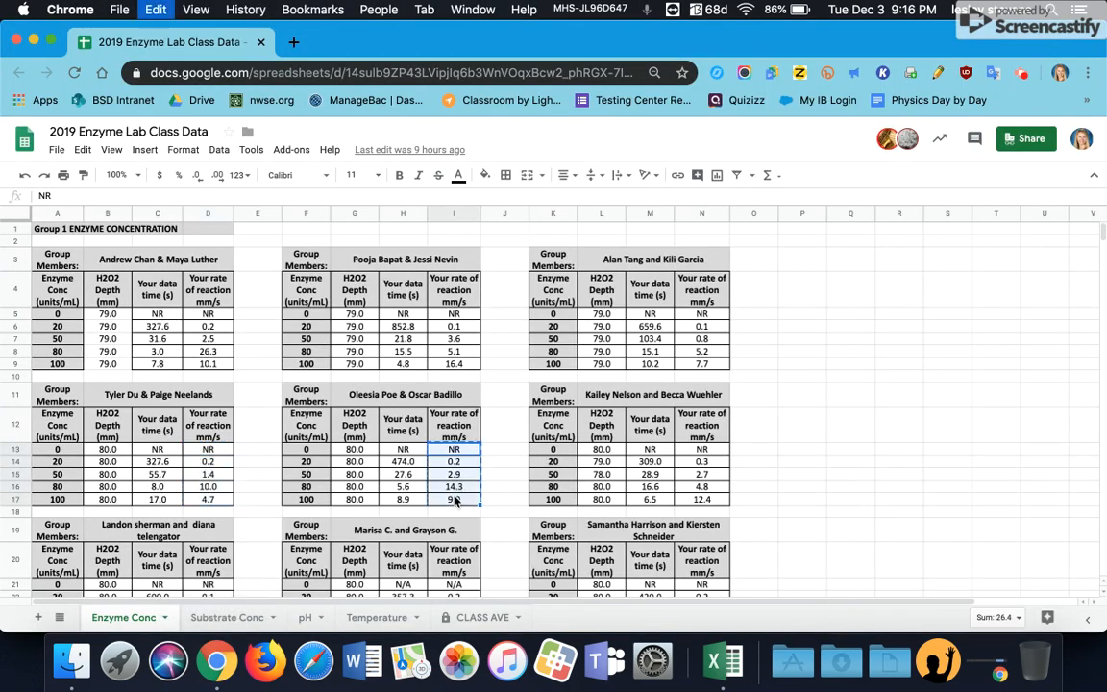
key("super+Tab")
left_click(361, 262)
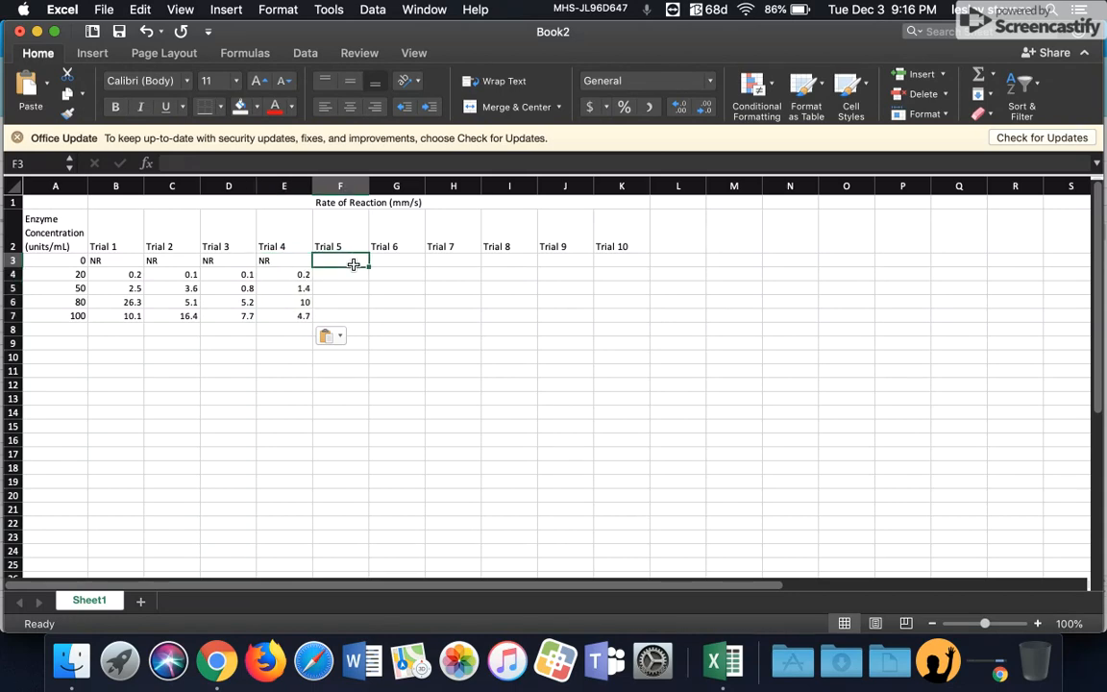
key("super+v")
Step: Copy the sixth group's rate-of-reaction values from the class sheet into Trial 6, cells G3 to G7
left_click(218, 659)
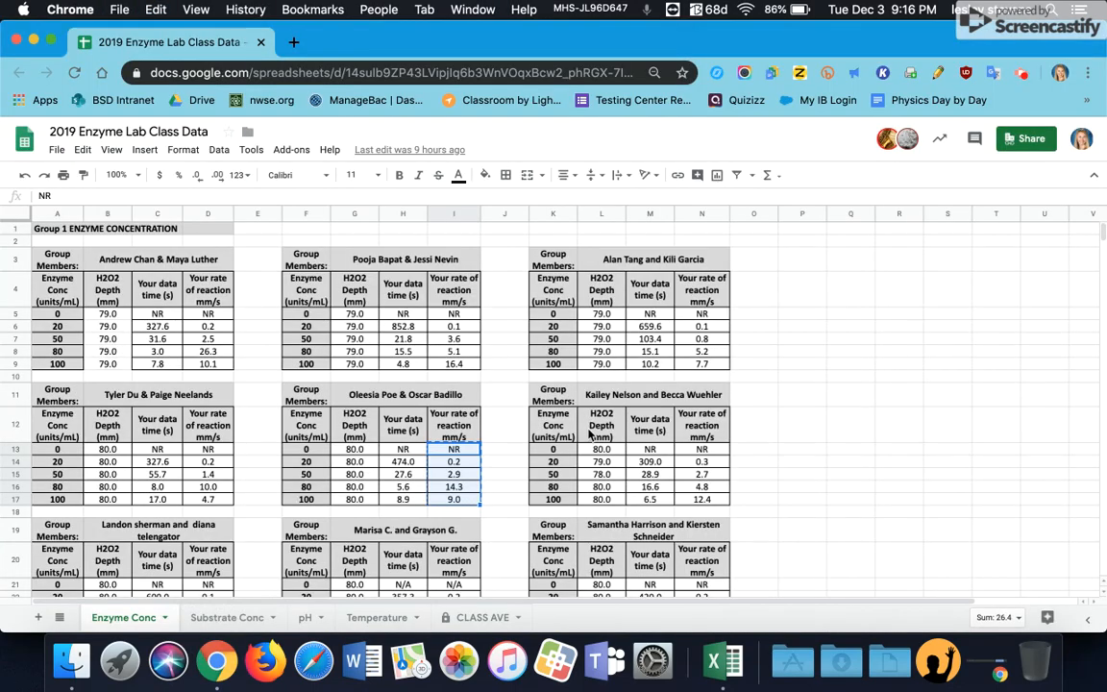
left_click_drag(702, 449, 699, 494)
key("super+c")
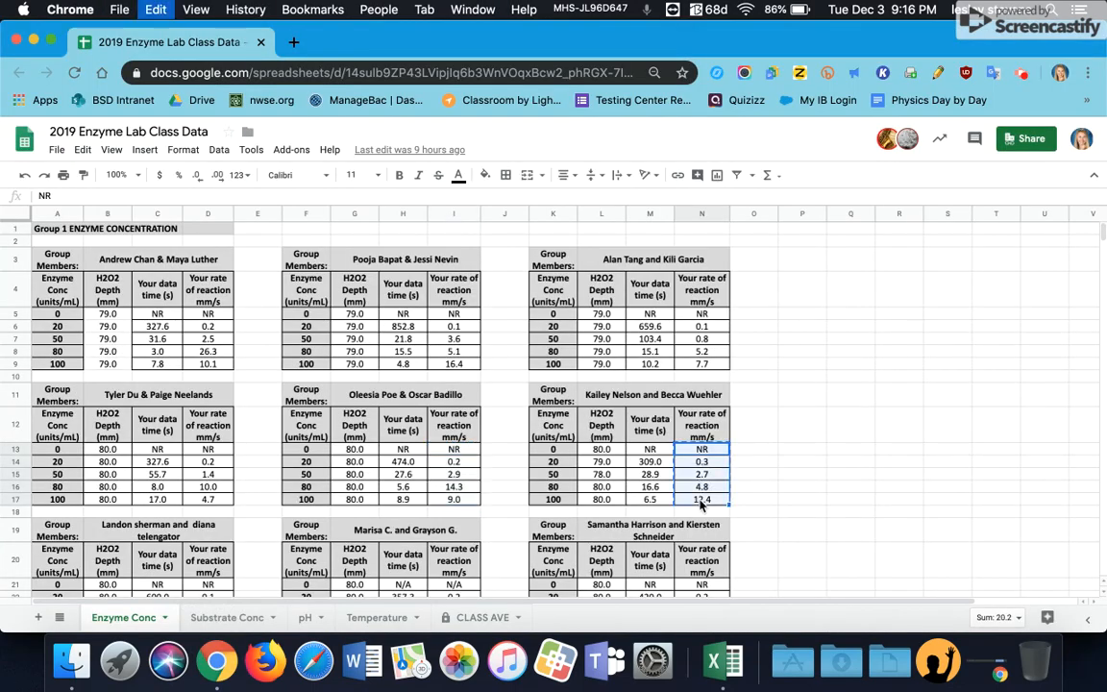
left_click(723, 659)
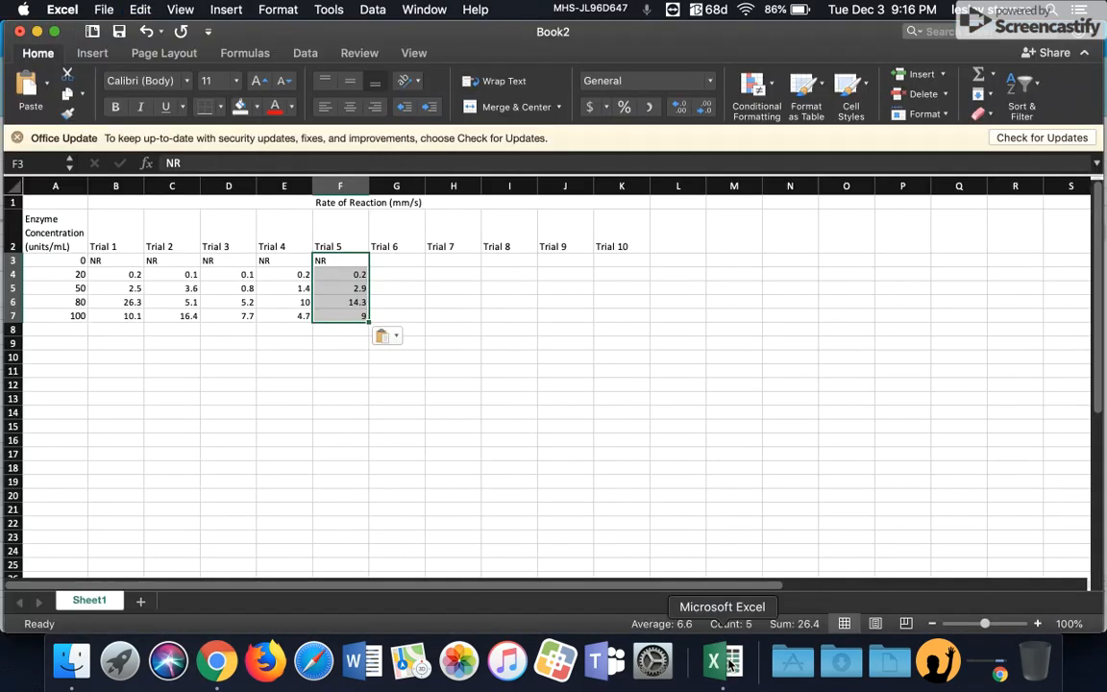
left_click(383, 260)
key("super+v")
Step: Copy the seventh group's rate-of-reaction values from the class sheet into Trial 7, cells H3 to H7
left_click(217, 659)
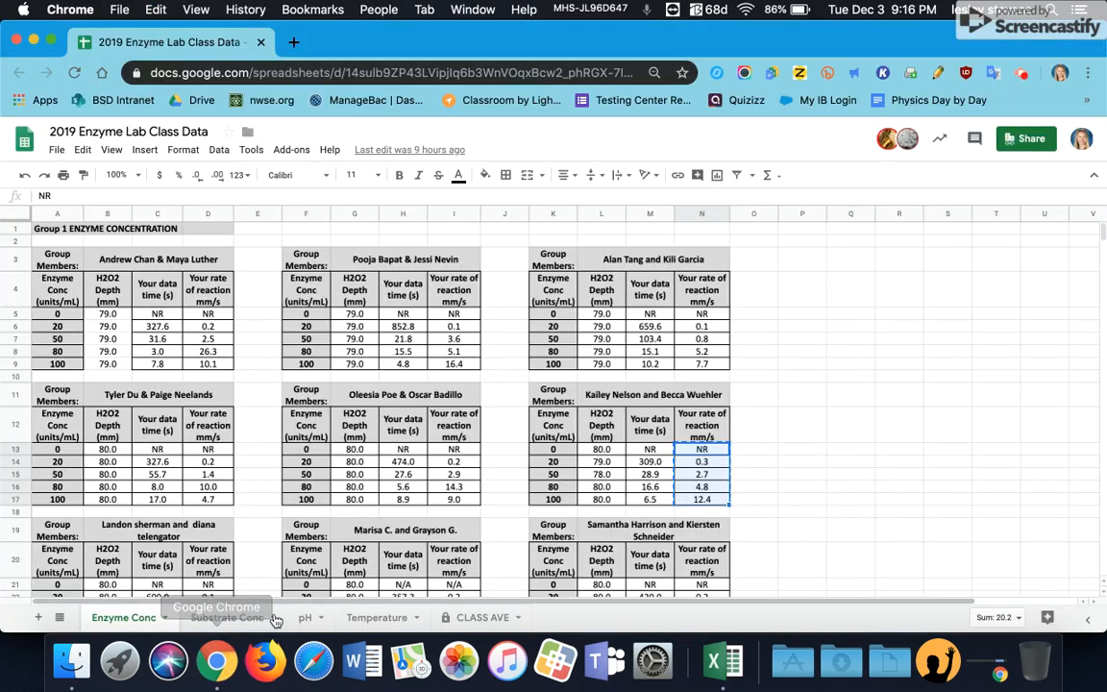
scroll(276, 442, "down", 5)
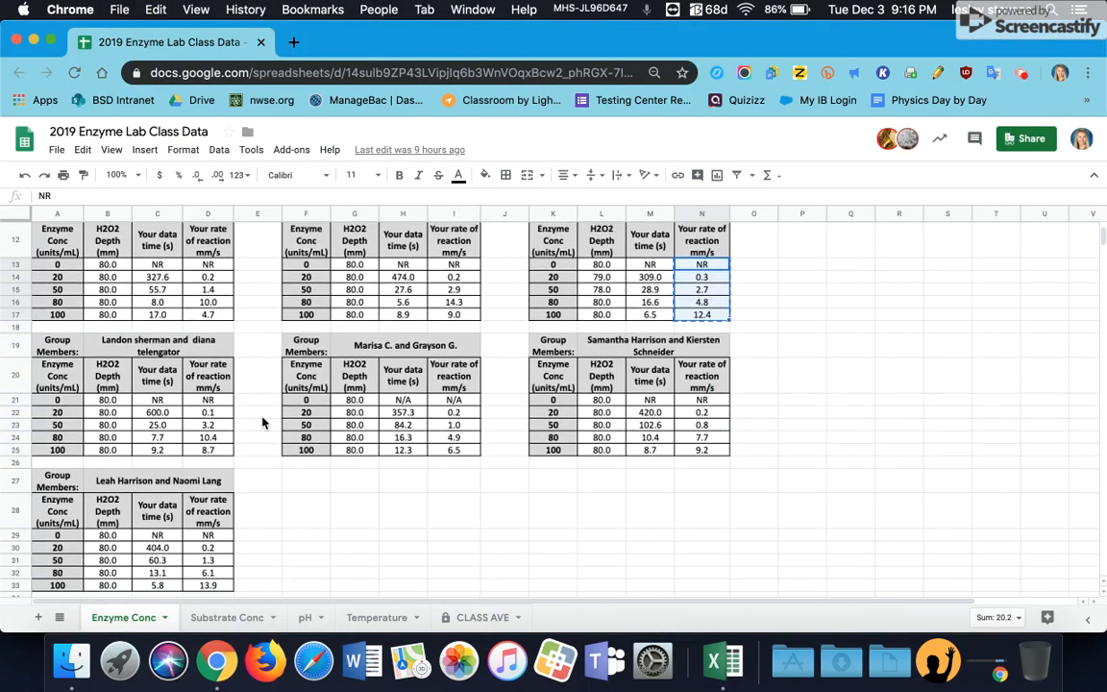
left_click_drag(228, 403, 228, 451)
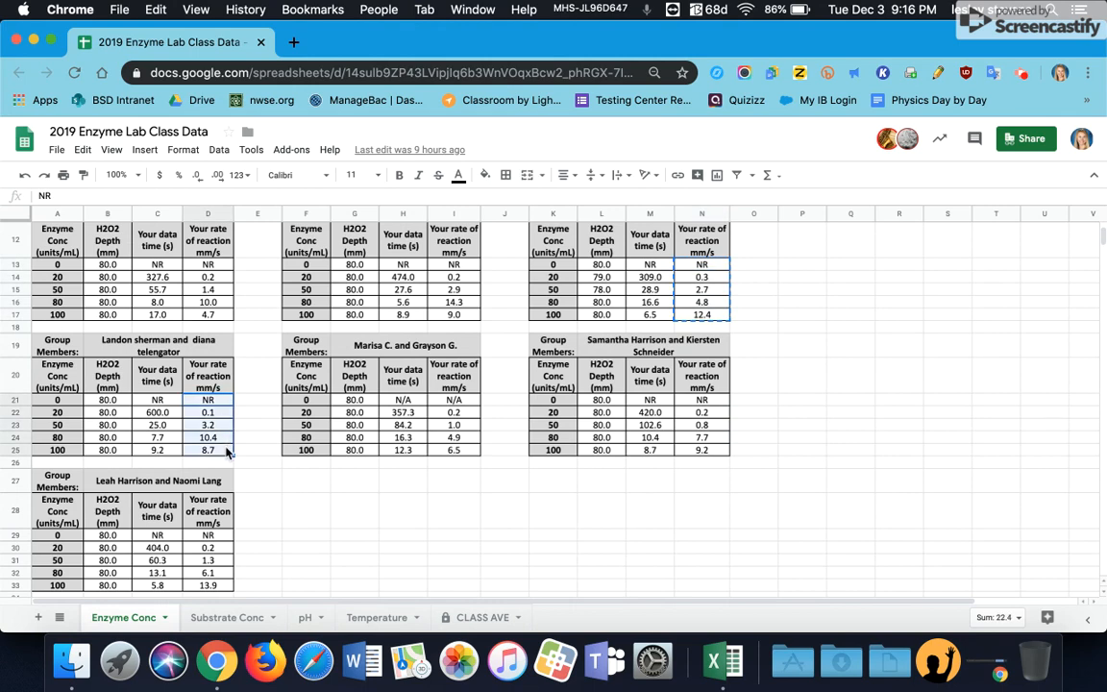
left_click(723, 660)
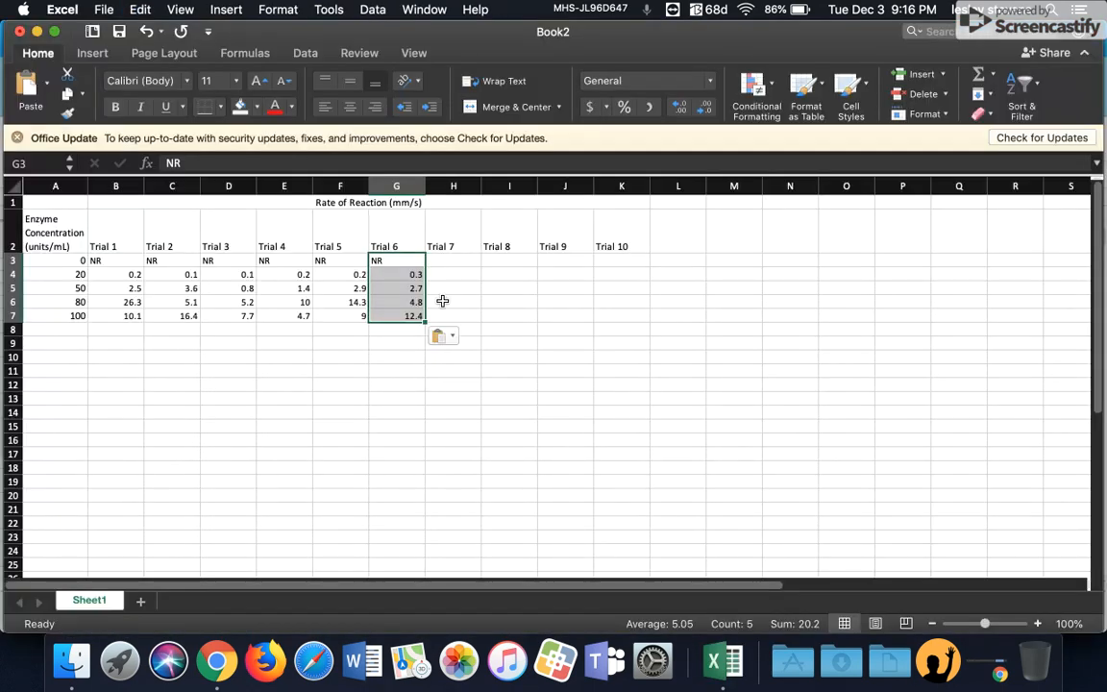
left_click(467, 263)
key("super+v")
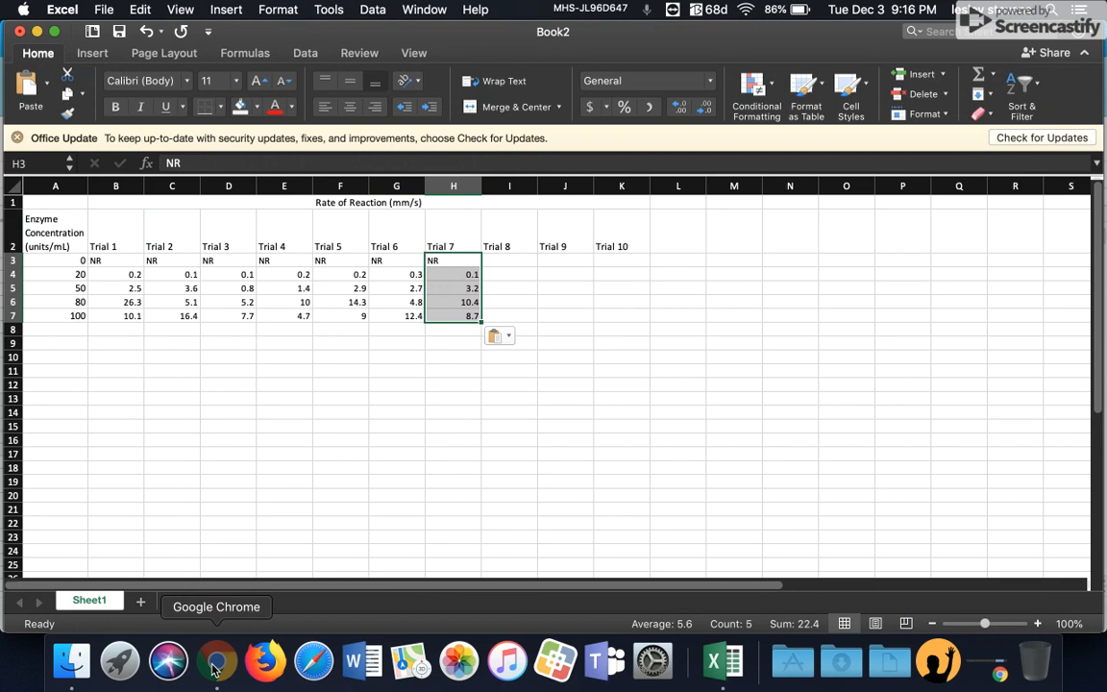
Step: Copy the eighth group's rate-of-reaction values from the class sheet into Trial 8, cells I3 to I7
left_click(217, 661)
left_click_drag(453, 400, 461, 454)
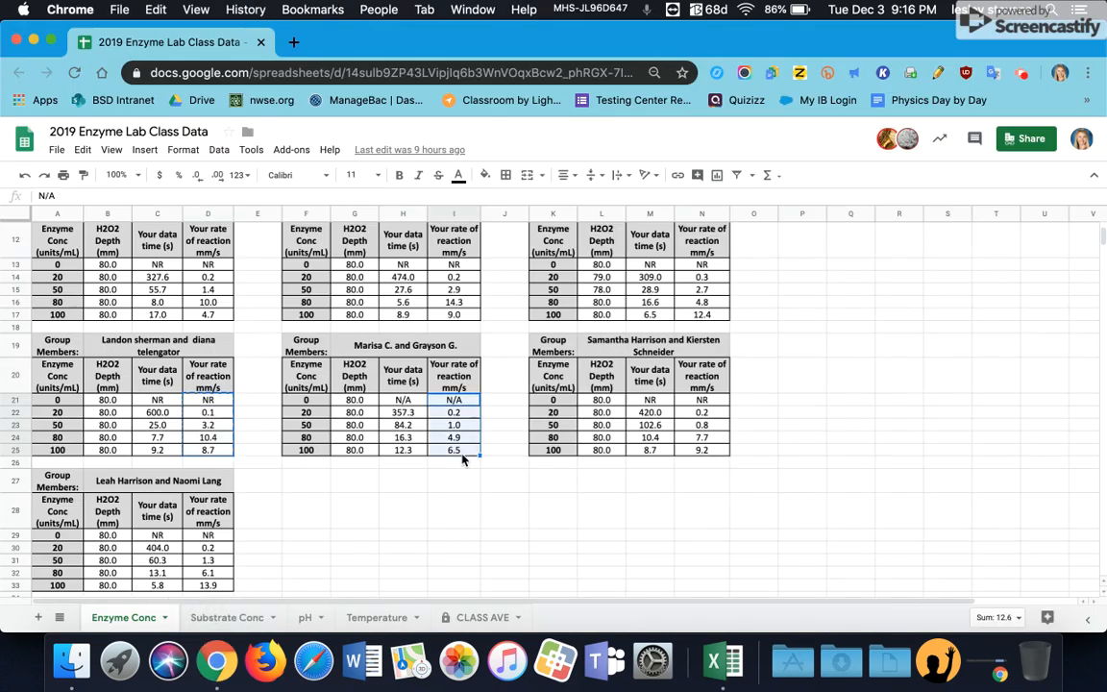
key("super+c")
left_click(723, 660)
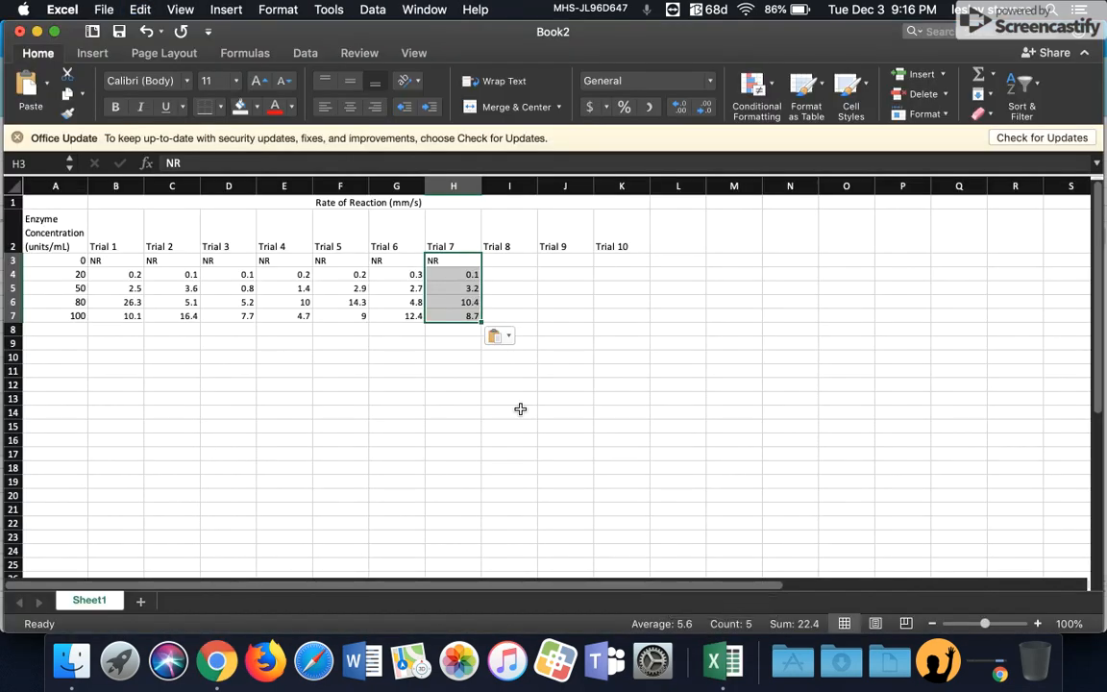
left_click(515, 258)
key("super+v")
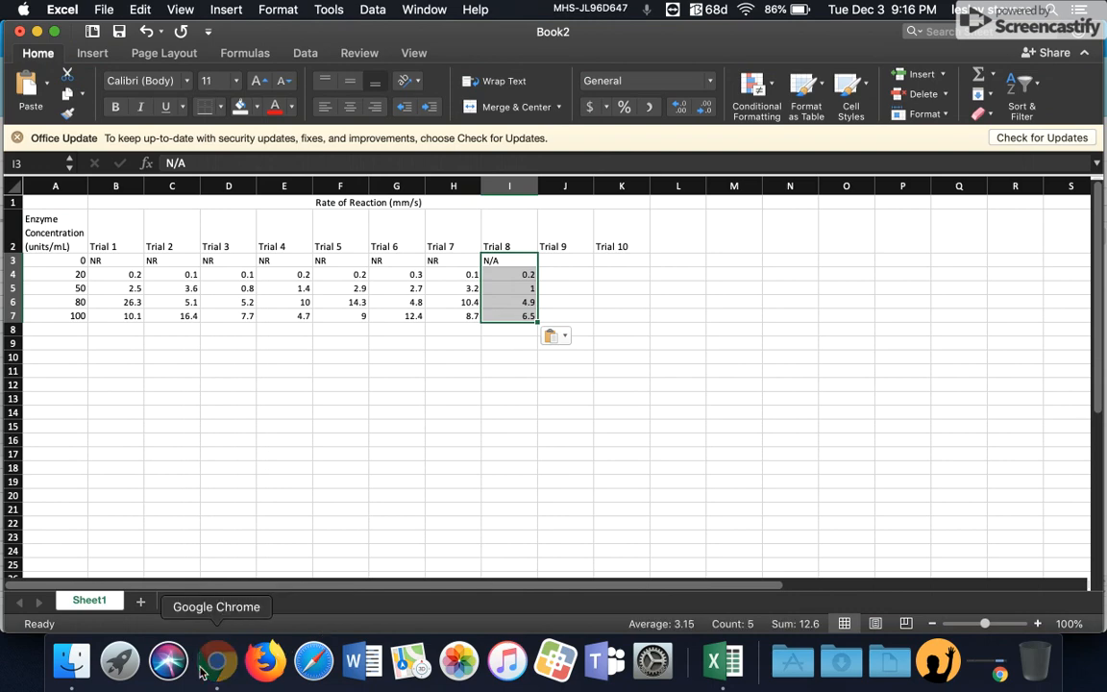
Step: Copy the ninth group's rate-of-reaction values from the class sheet into Trial 9, cells J3 to J7
left_click(216, 660)
left_click_drag(702, 399, 710, 453)
key("super+c")
left_click(723, 660)
left_click(564, 259)
key("super+v")
Step: Copy the tenth group's rate-of-reaction values from the class sheet into Trial 10, cells K3 to K7
left_click(217, 660)
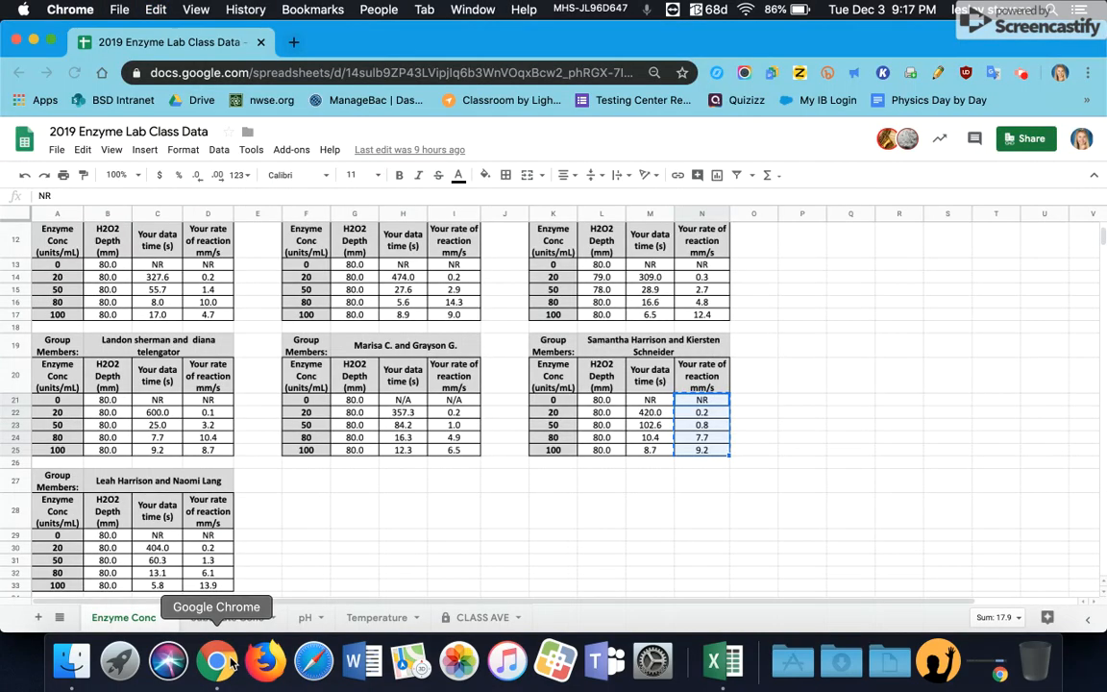
left_click_drag(207, 536, 209, 585)
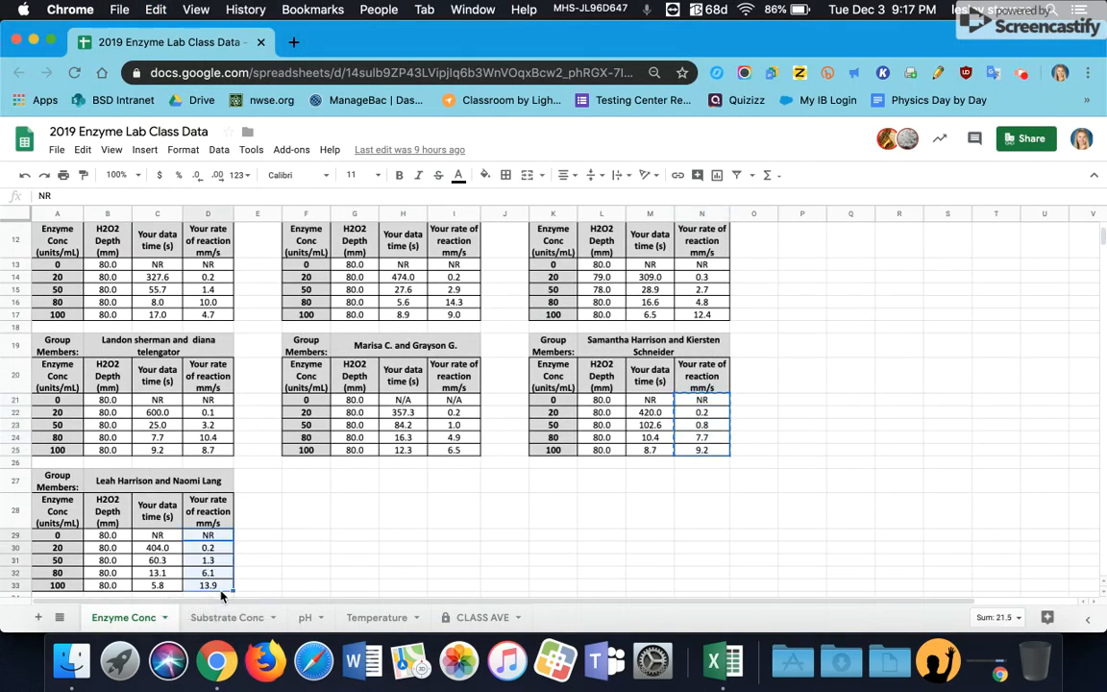
key("super+c")
left_click(723, 660)
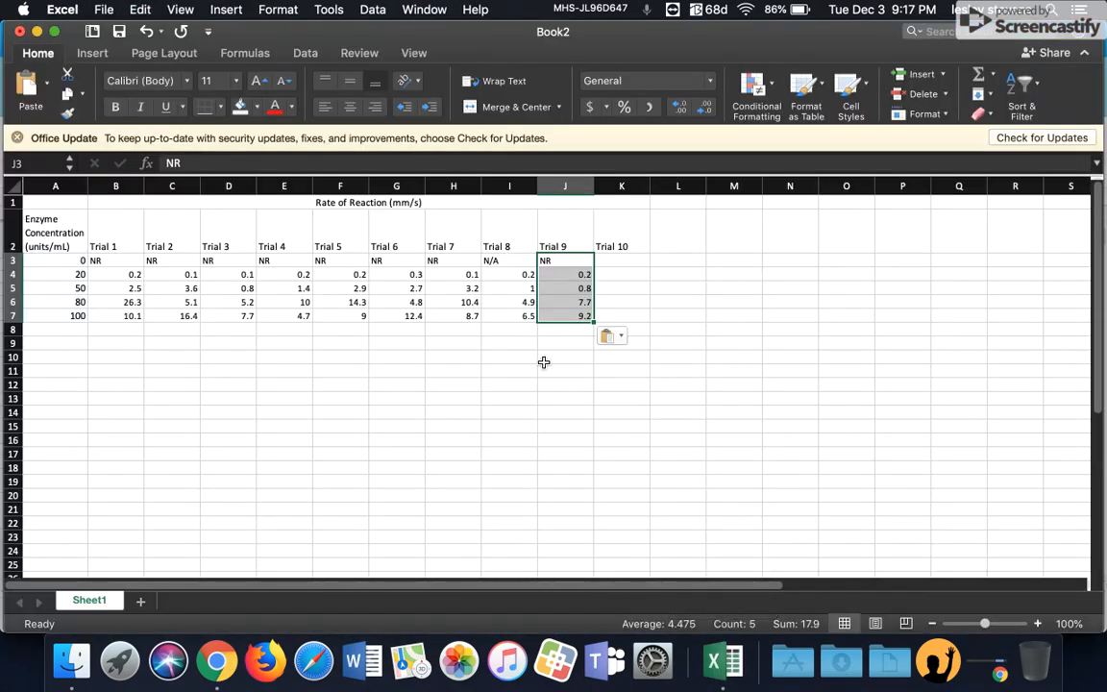
left_click(621, 263)
key("super+v")
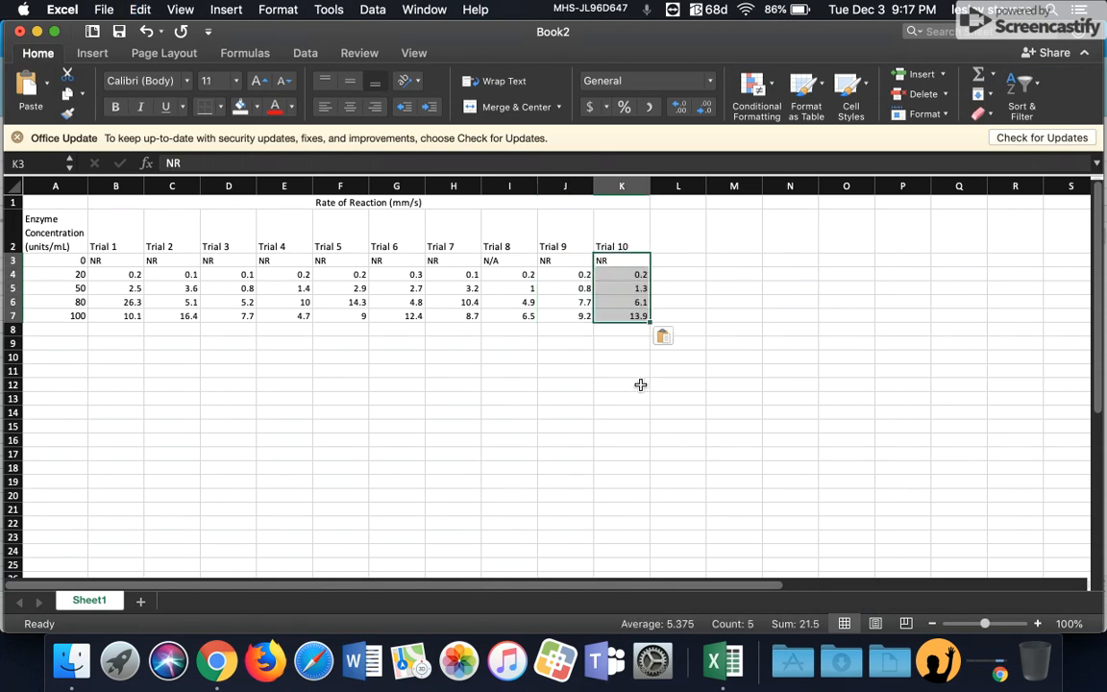
left_click(494, 385)
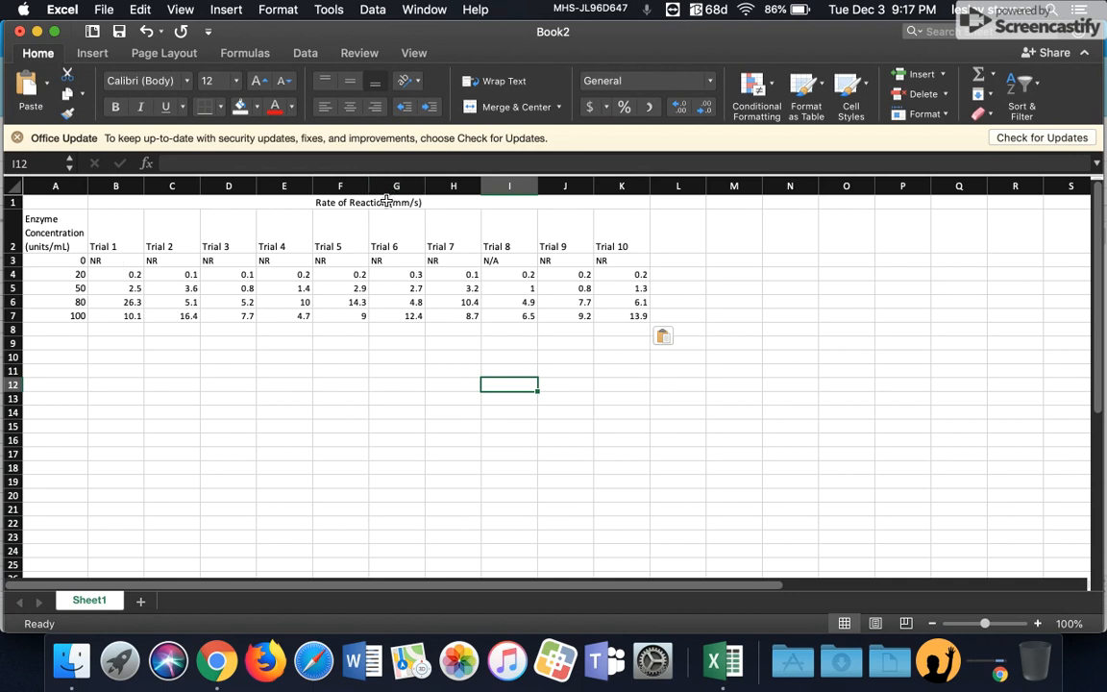
Step: Replace the NR and N/A entries in row 3, cells B3 to K3, with 0
left_click(124, 264)
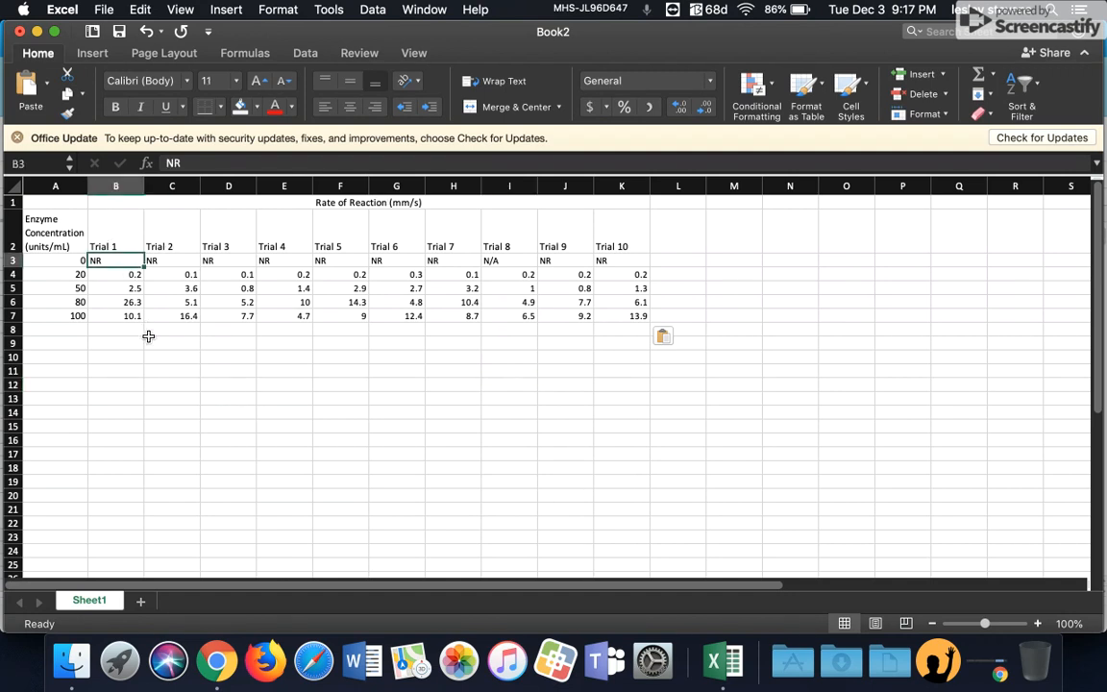
type("0")
key("Tab")
type("0")
key("Tab")
type("0")
key("Tab")
type("0")
key("Tab")
type("0")
key("Tab")
type("0\t0")
key("Tab")
type("0\t00")
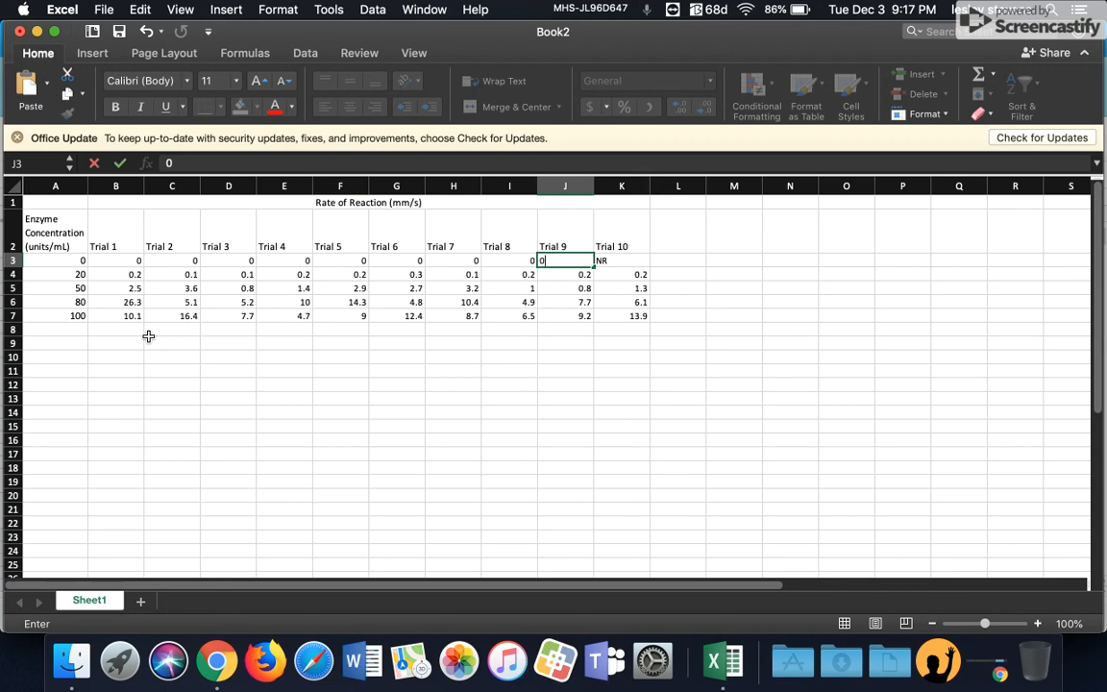
key("Tab")
type("0")
key("Tab")
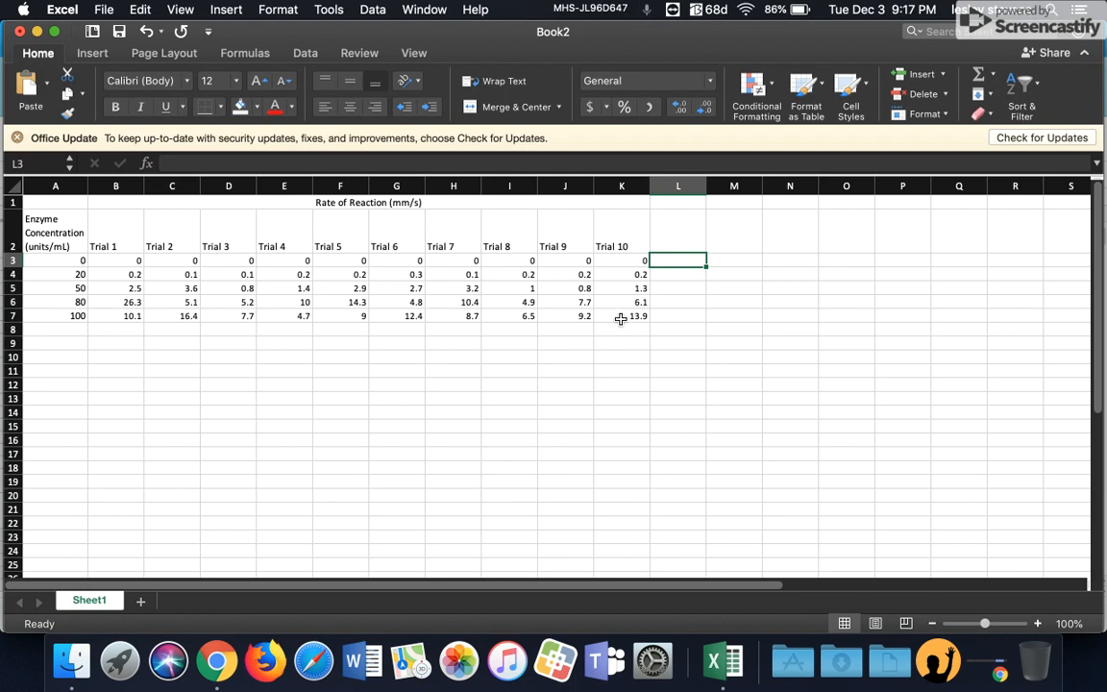
Step: Center-align all the table cells from A1 to K7
left_click_drag(621, 316, 66, 204)
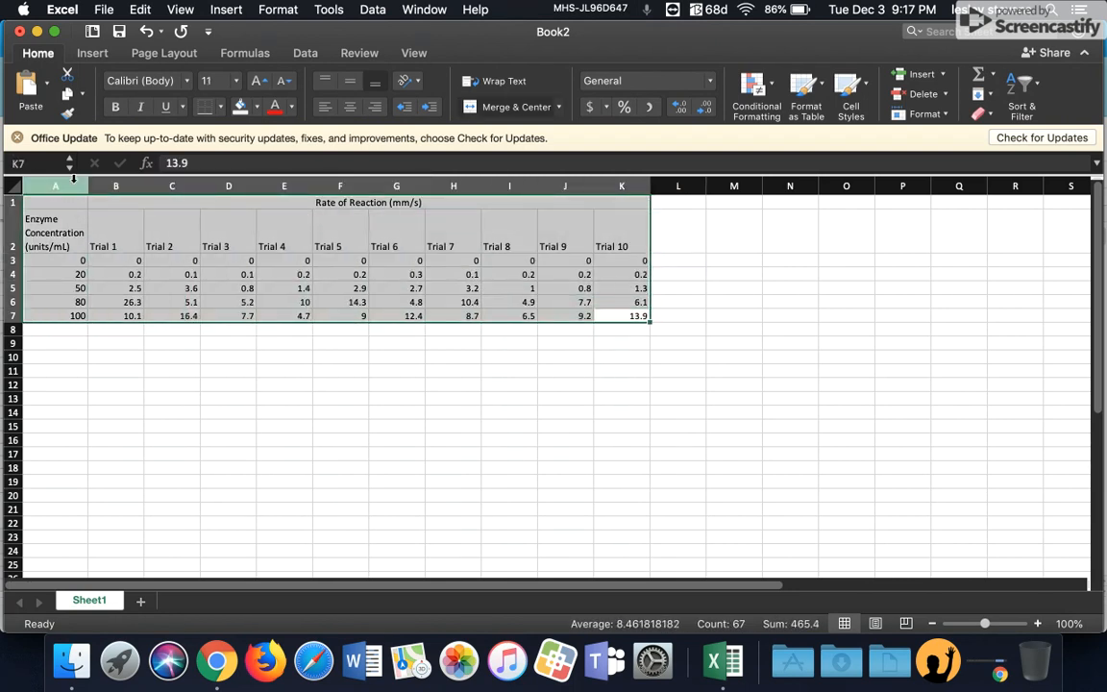
left_click(351, 111)
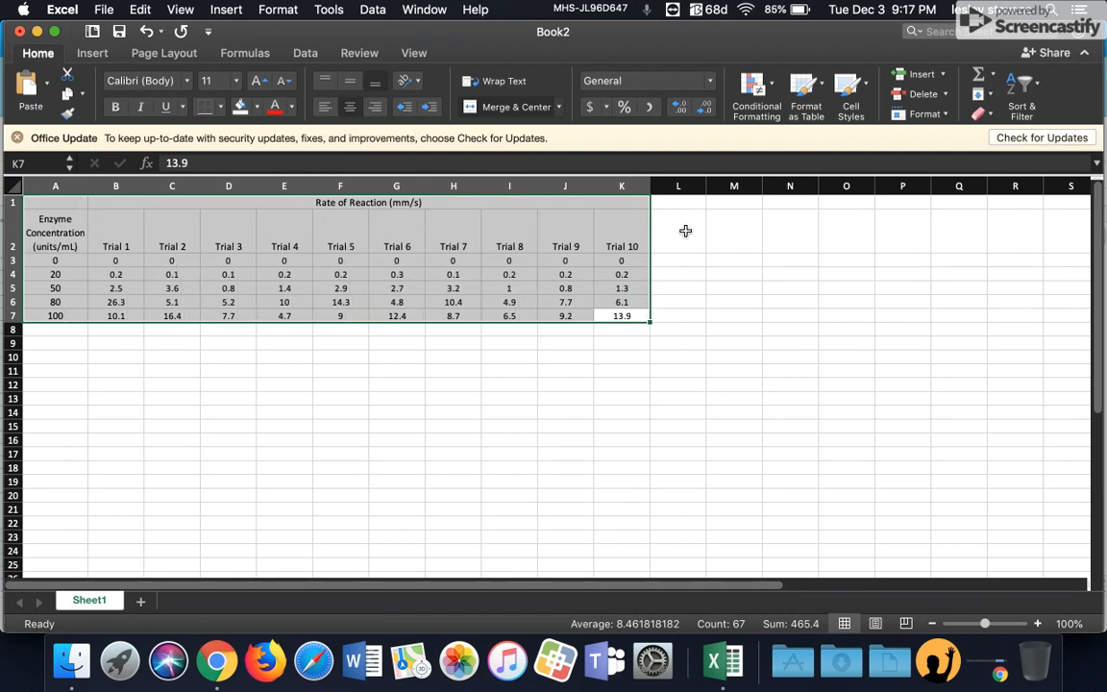
left_click(685, 231)
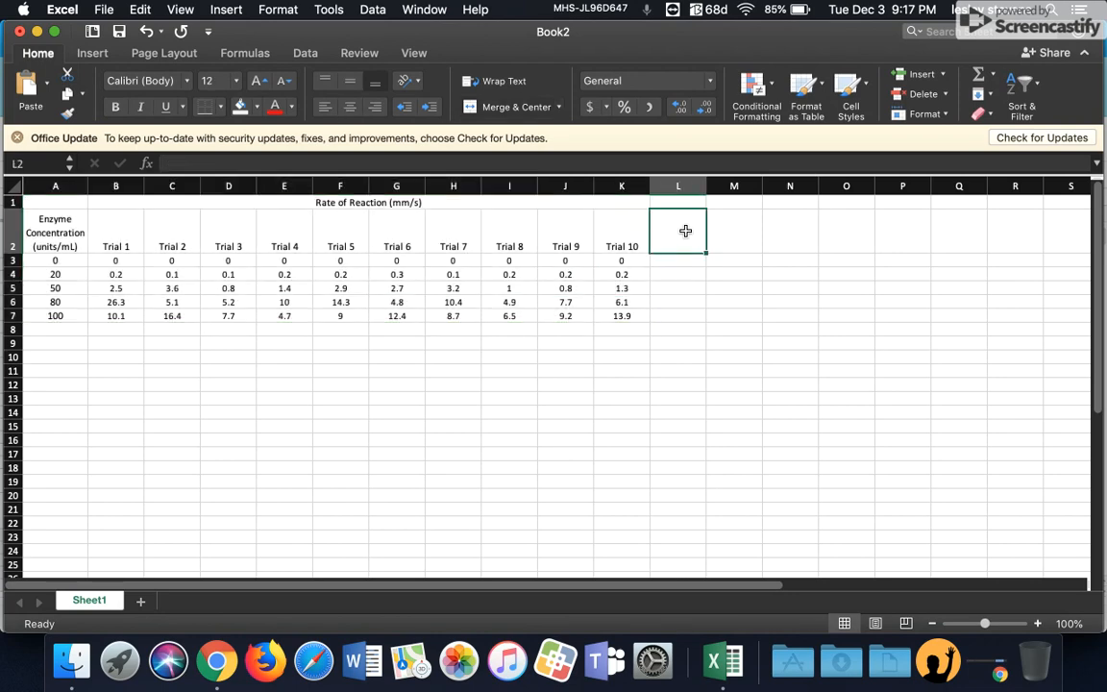
Step: Add column headers Mean in L2 and Standard Deviation in M2, wrapping the M2 header text
type("Mean")
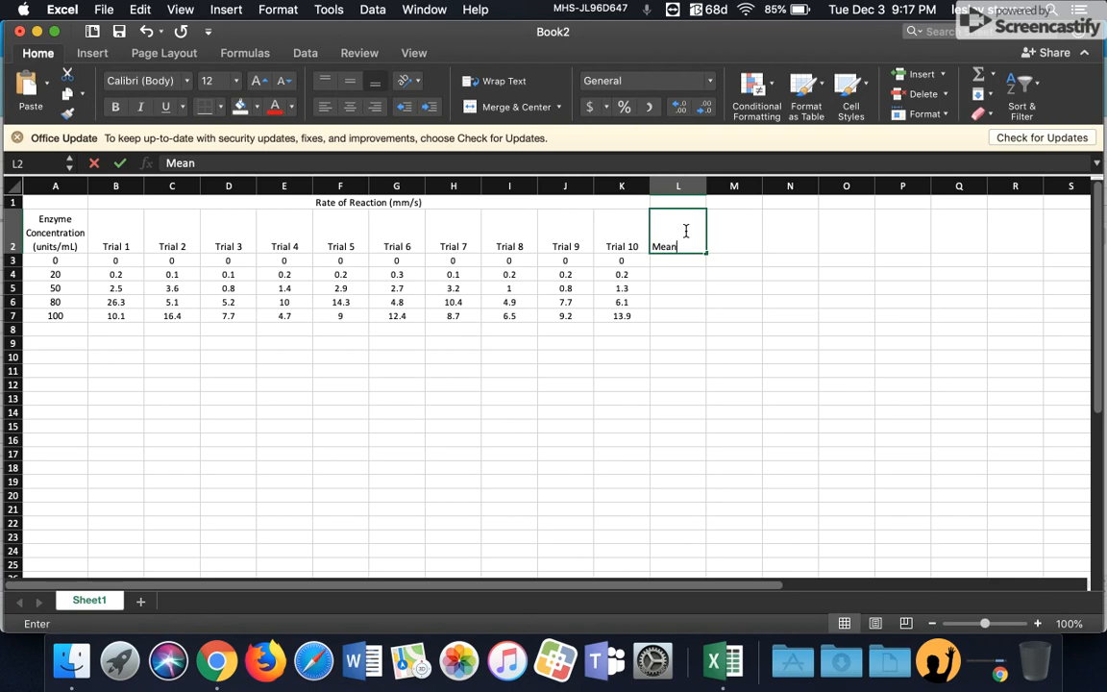
key("Tab")
type("Sta")
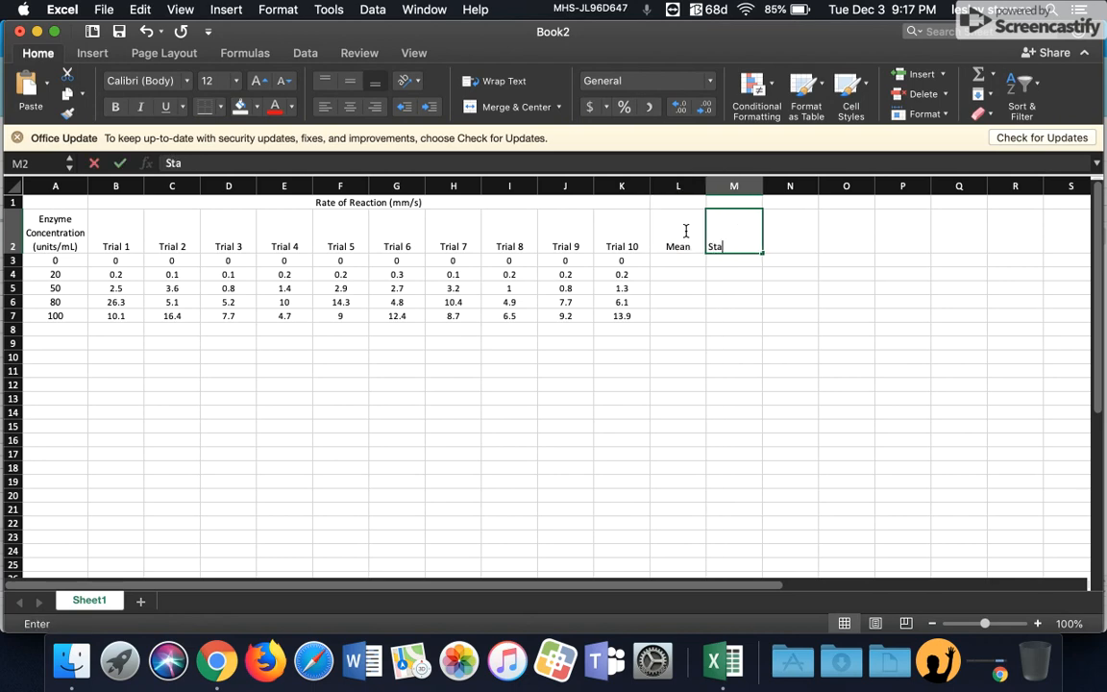
type("ndard Deviation")
key("Return")
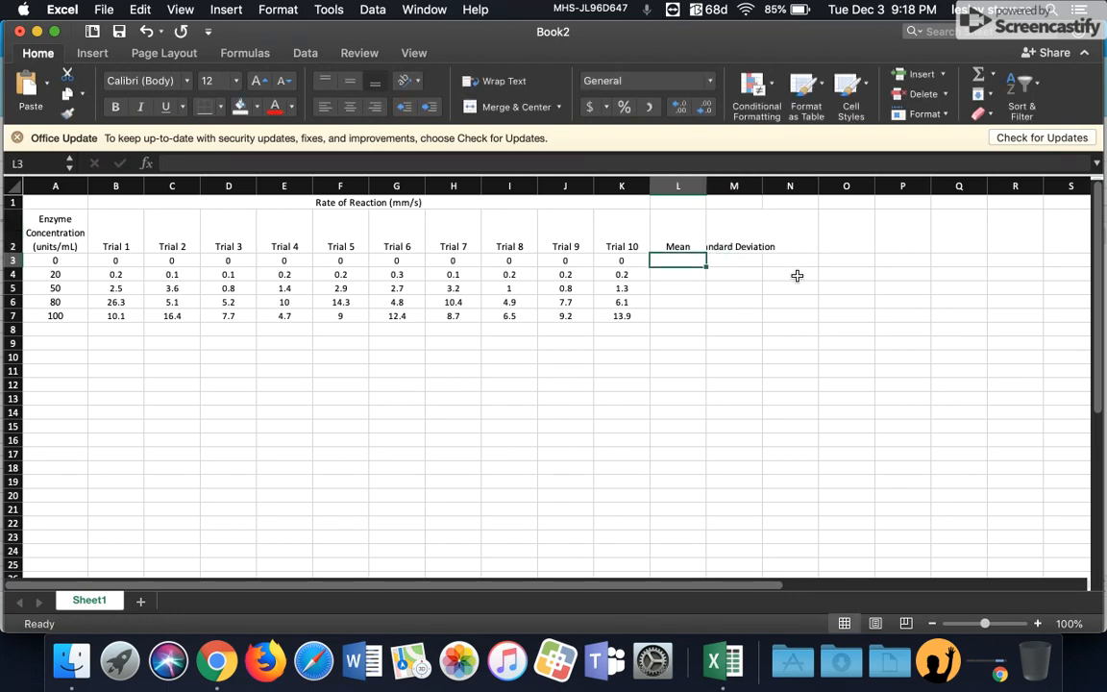
left_click(734, 229)
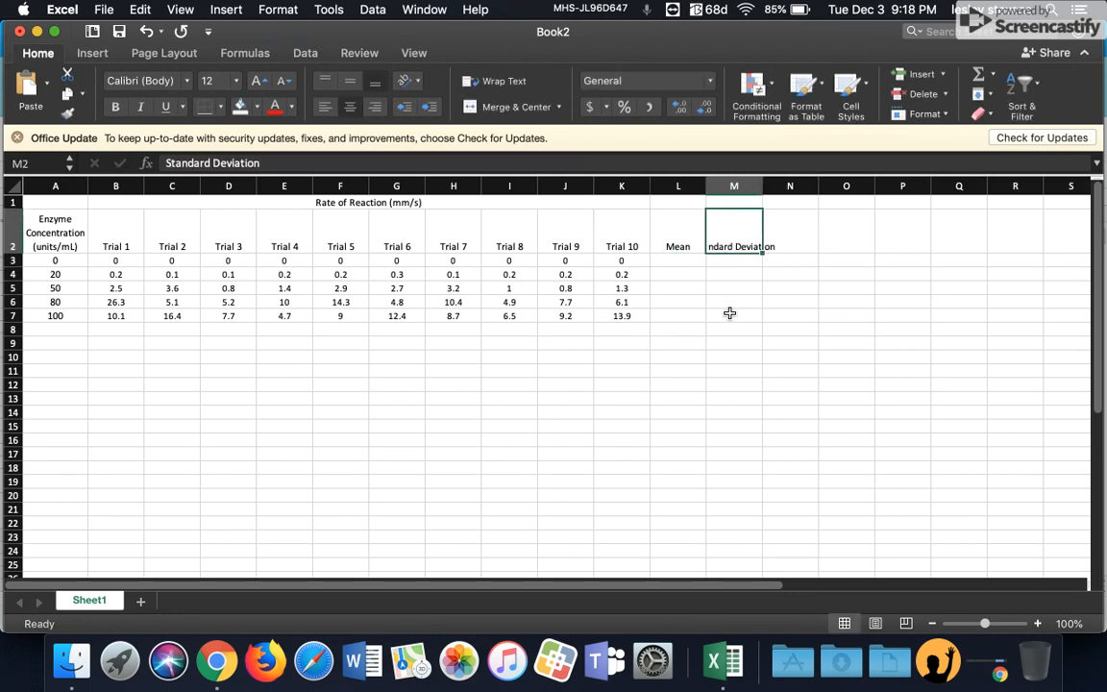
left_click(505, 83)
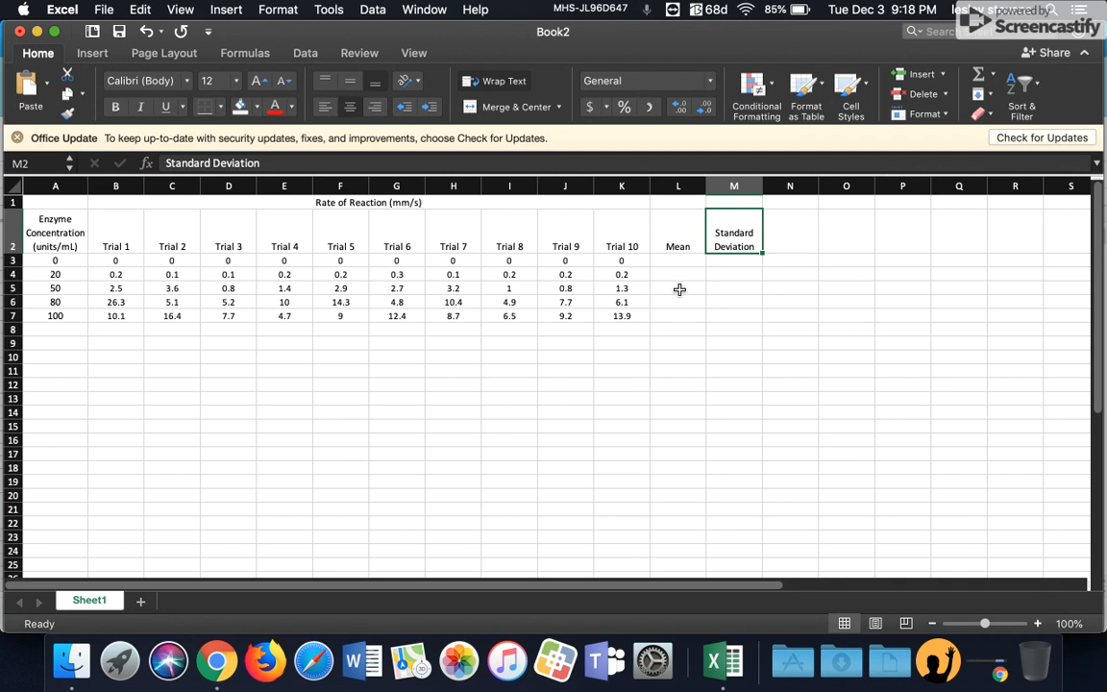
Step: Calculate each row's mean with =AVERAGE(B3:K3) in L3 and fill the formula down to L7
left_click(670, 262)
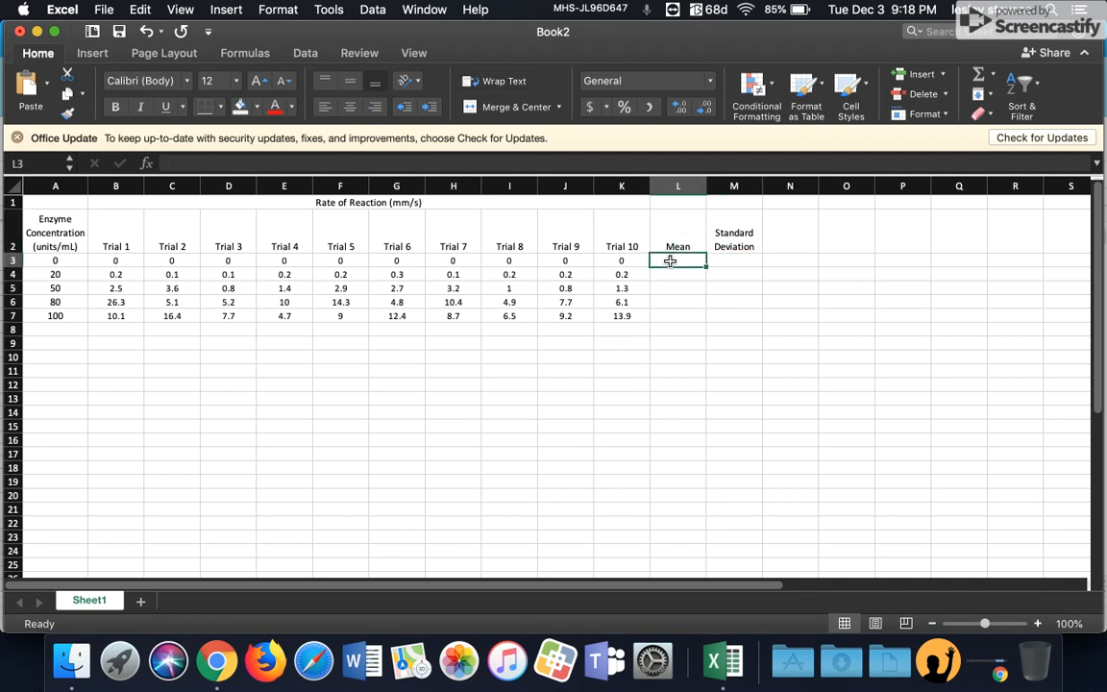
type("=")
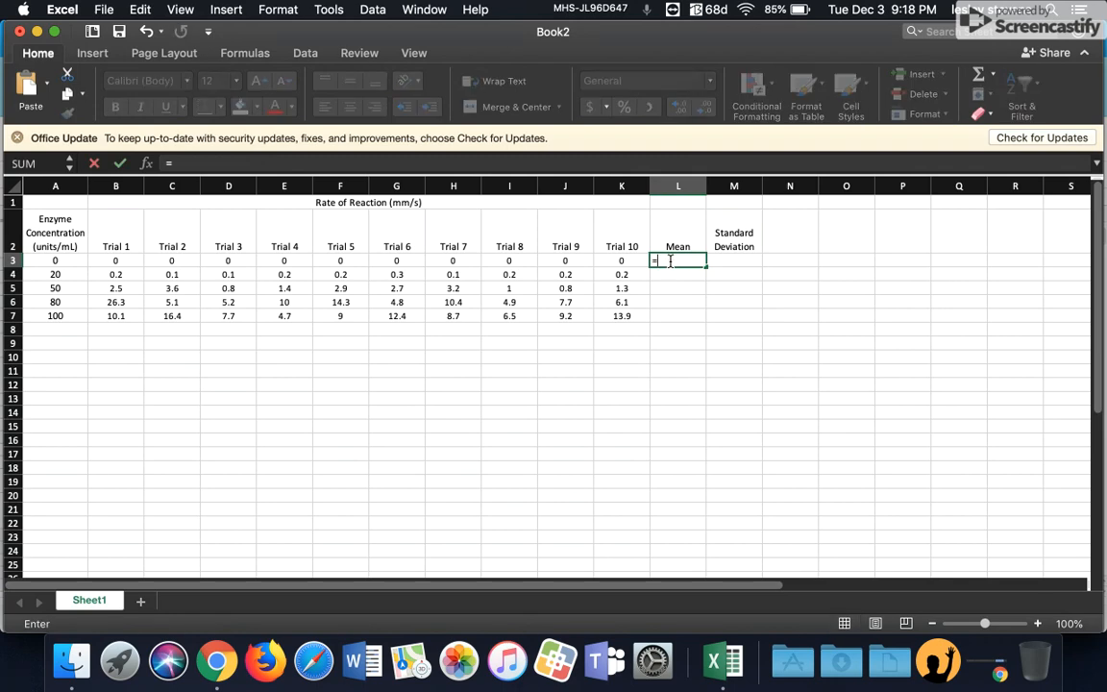
type("aver")
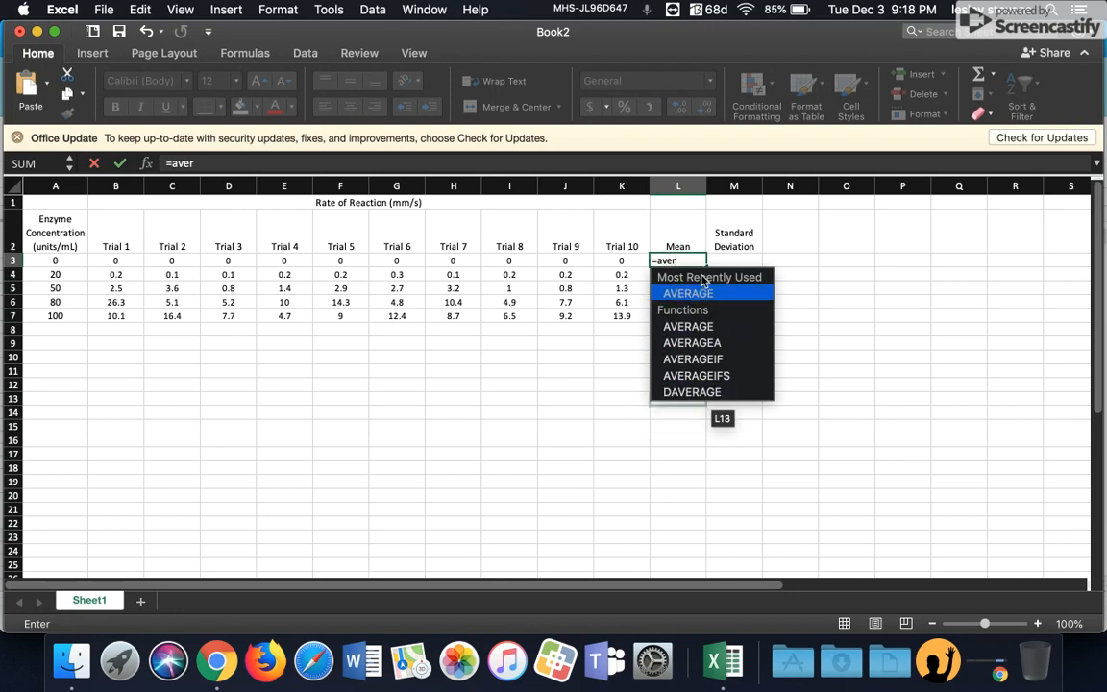
double_click(705, 294)
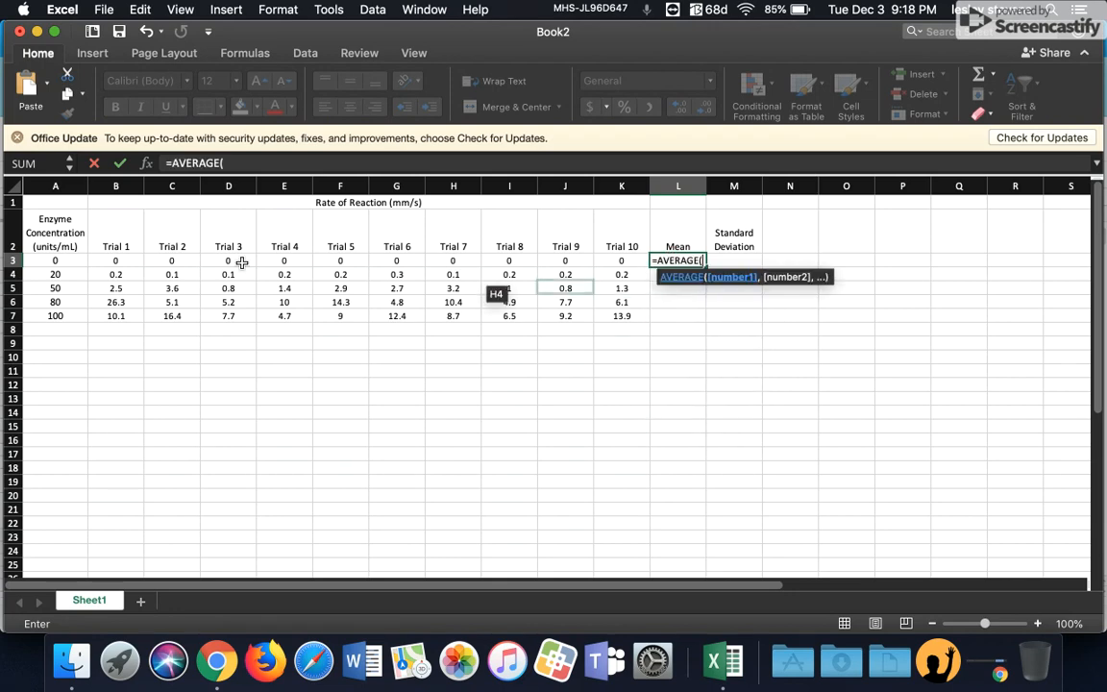
left_click(128, 260)
left_click_drag(207, 260, 629, 261)
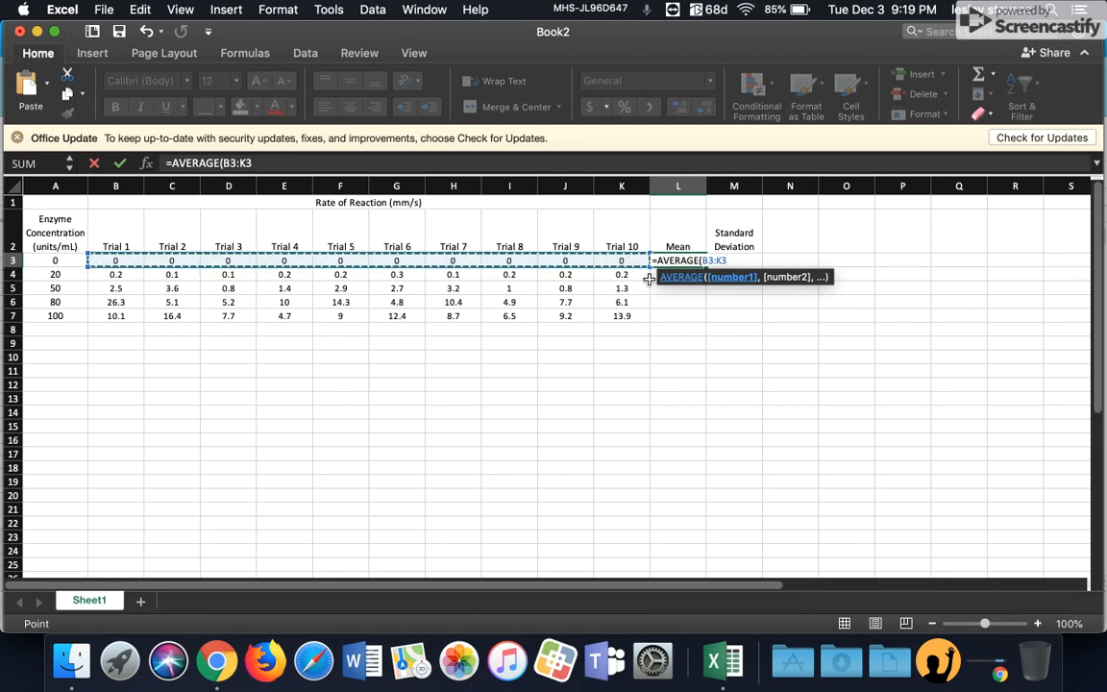
key("Return")
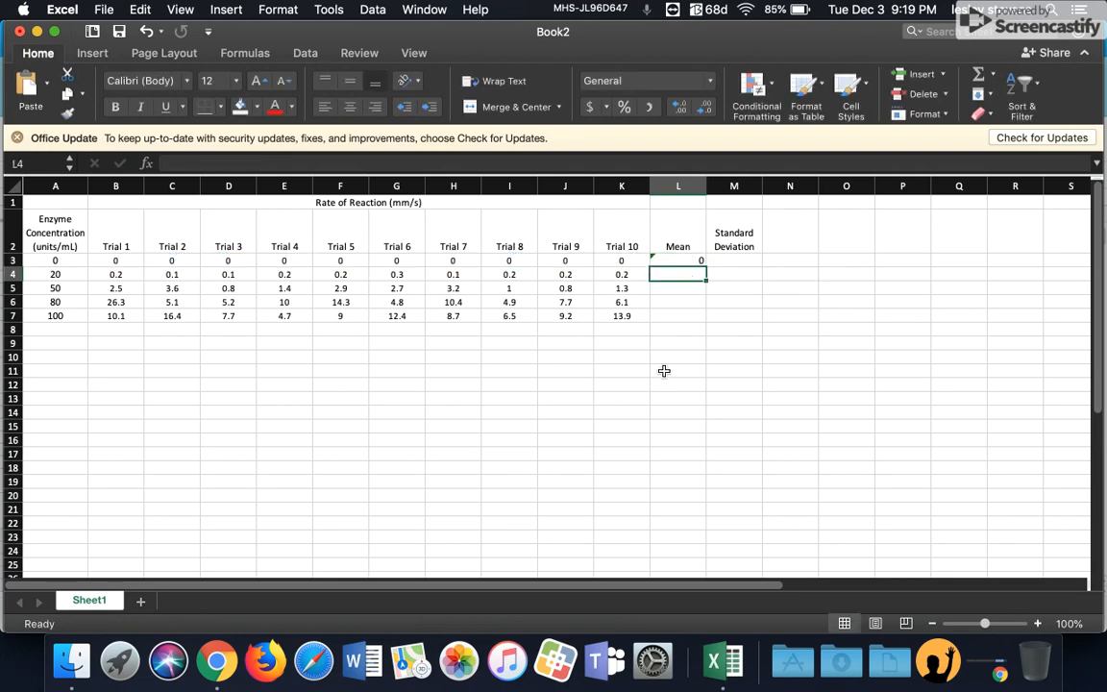
left_click(690, 263)
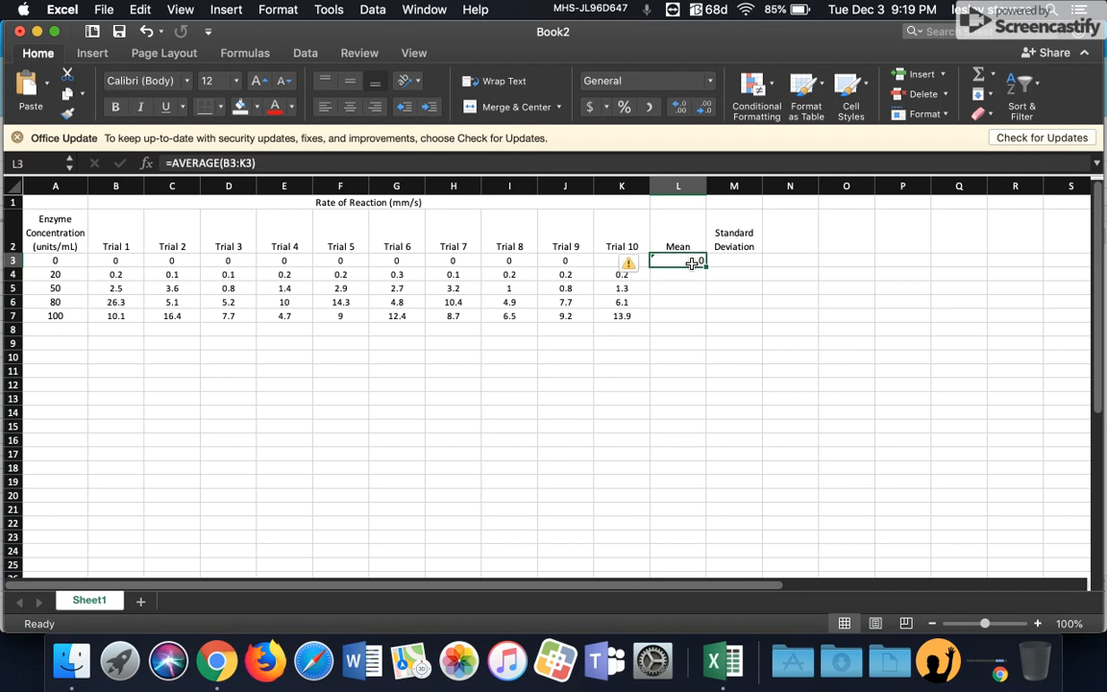
left_click_drag(704, 267, 704, 317)
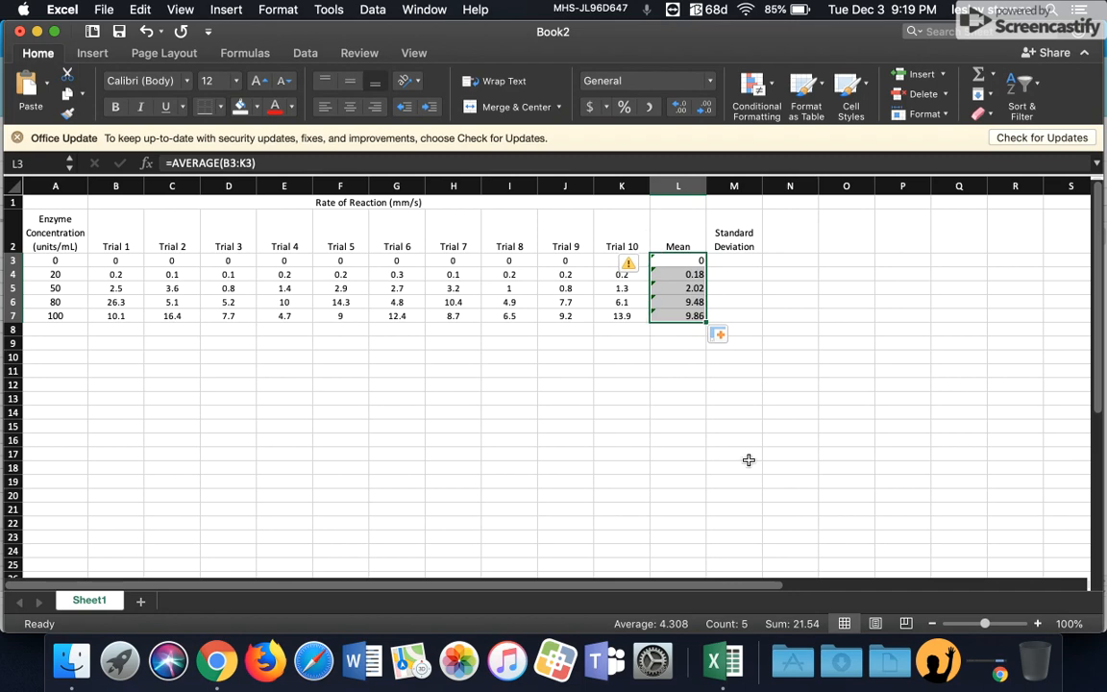
Step: Calculate each row's standard deviation with =STDEV(B3:K3) in M3 and fill the formula down to M7
left_click(732, 262)
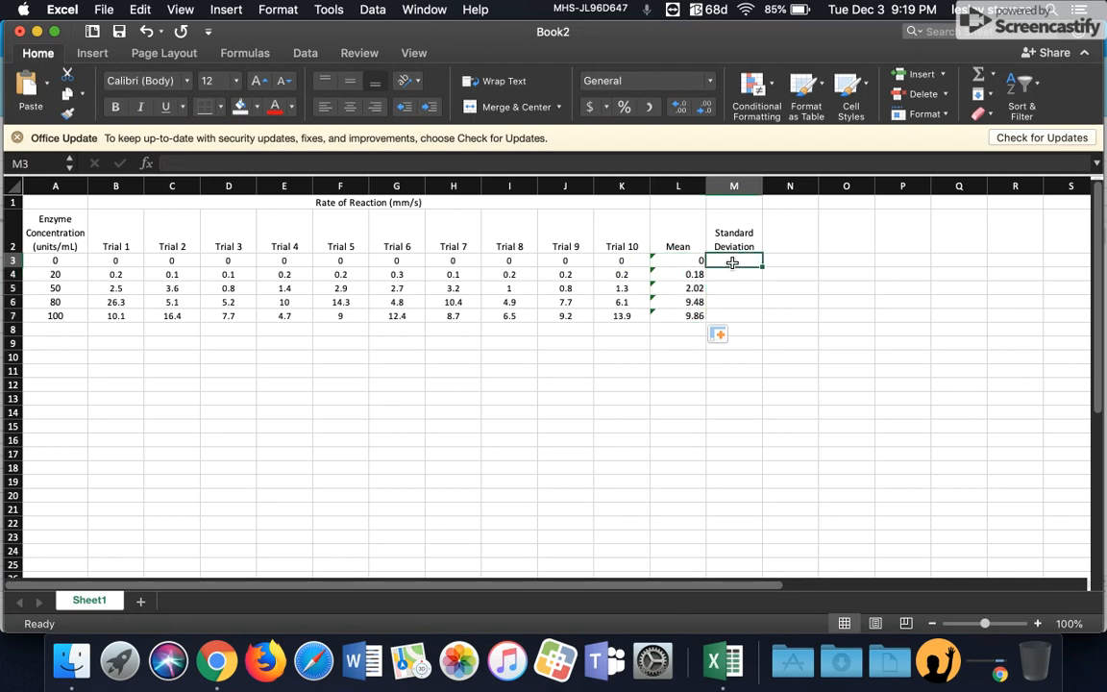
type("=")
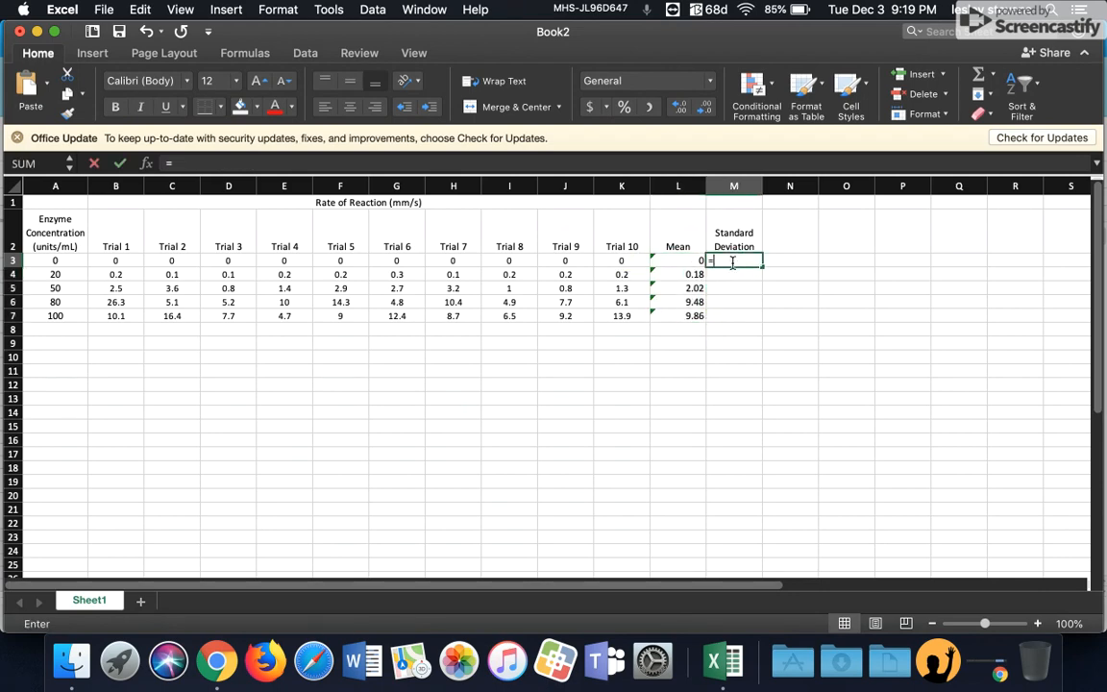
type("stde")
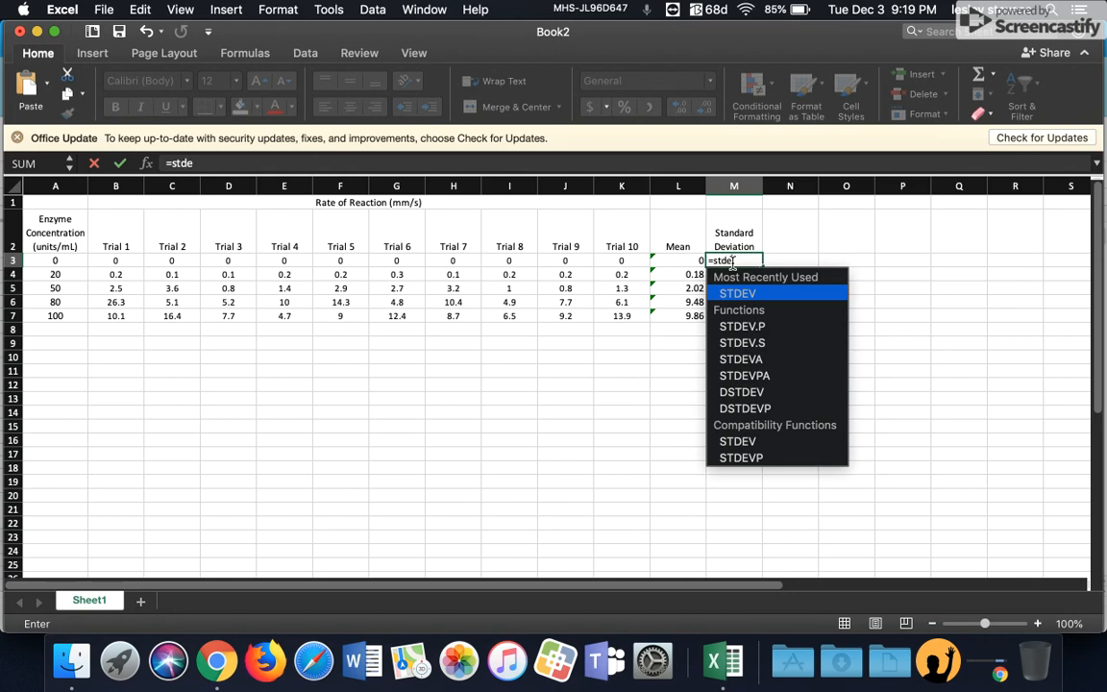
double_click(738, 293)
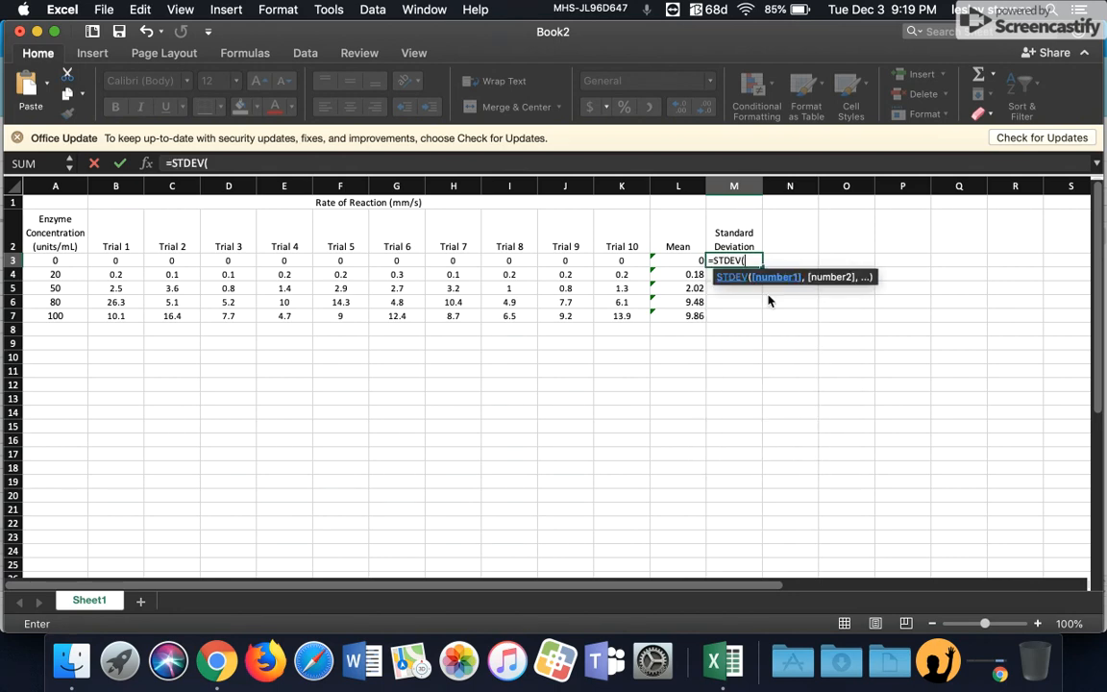
left_click_drag(121, 261, 647, 262)
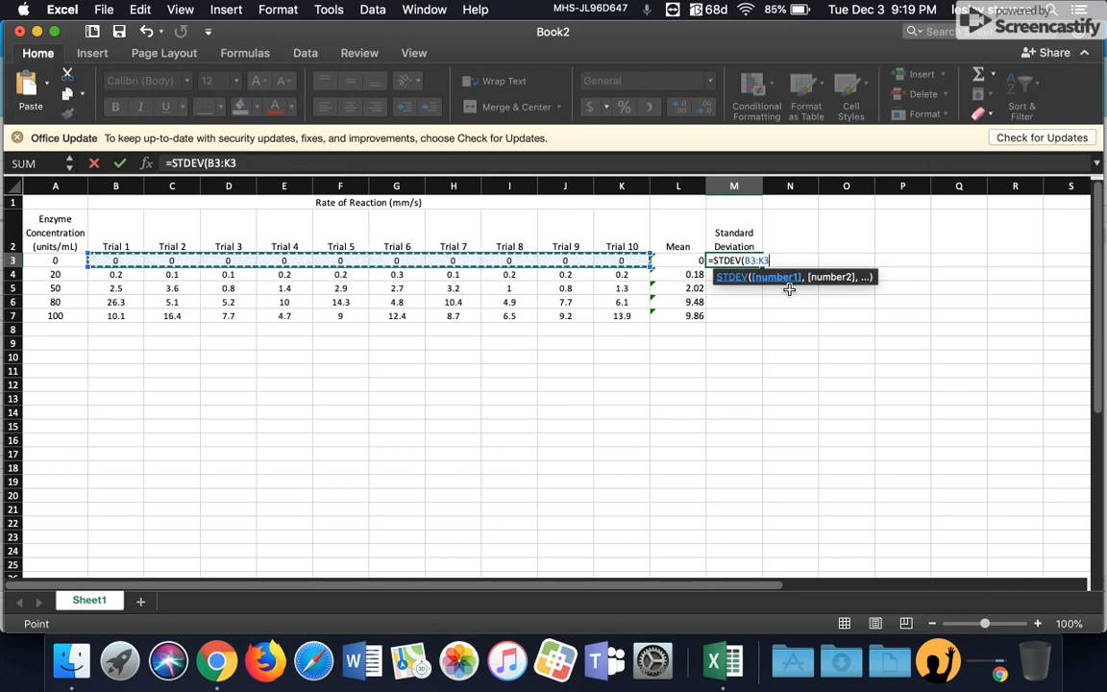
key("Return")
left_click(752, 262)
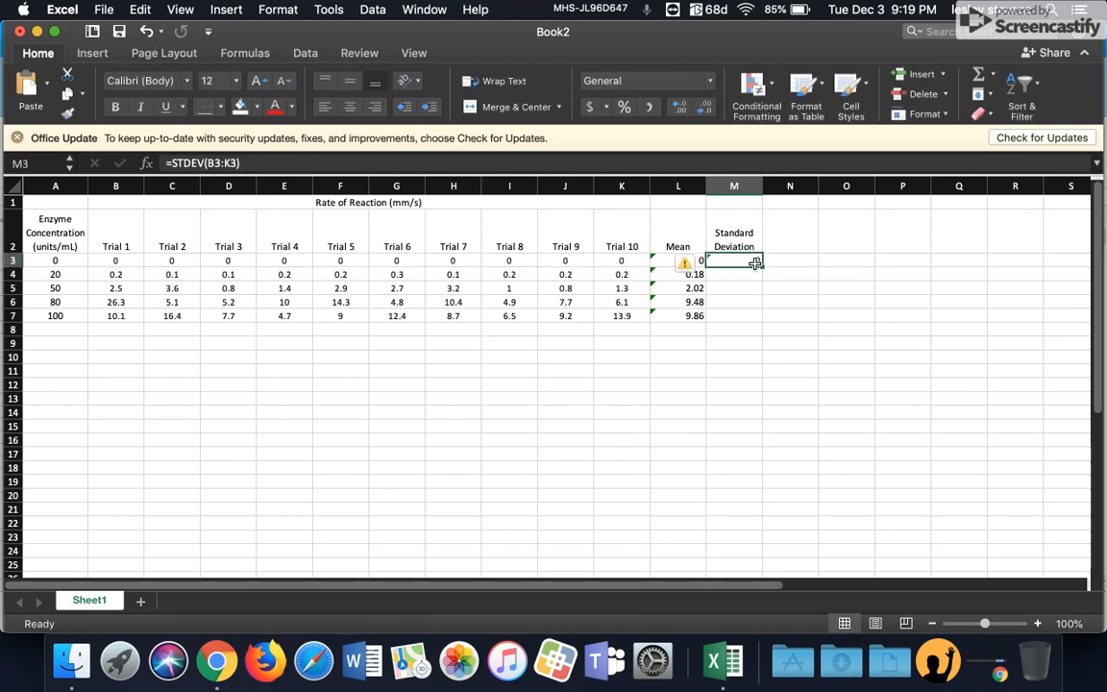
left_click_drag(762, 267, 761, 321)
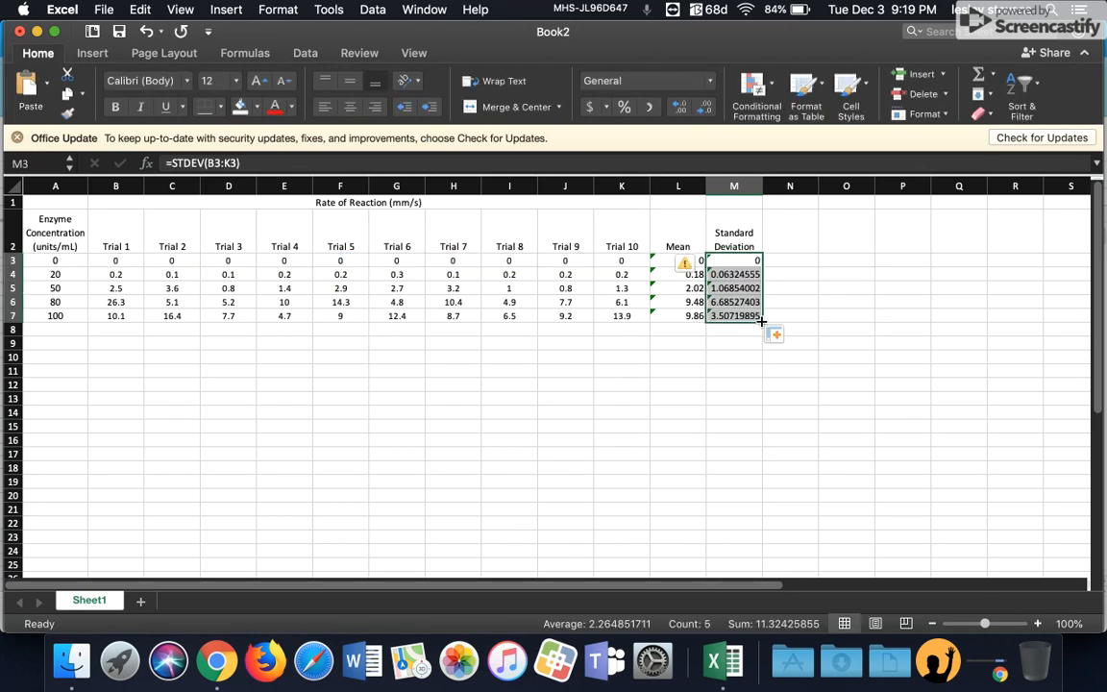
left_click(745, 375)
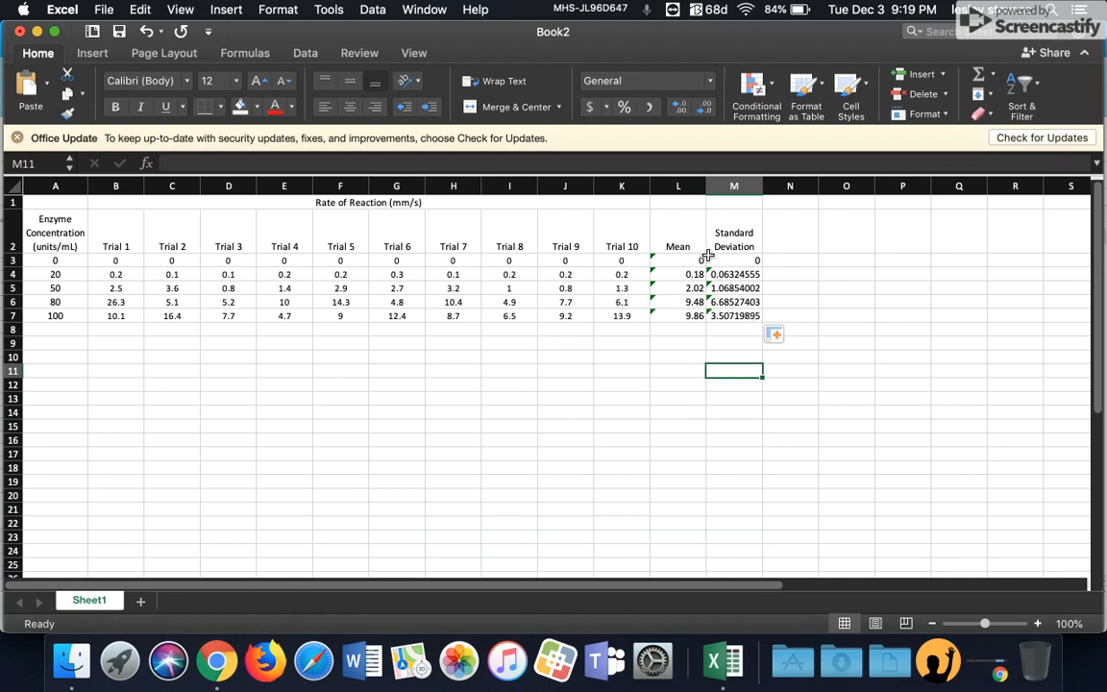
Step: Format the mean and standard deviation cells L3 to M7 to show one decimal place
left_click_drag(679, 256, 725, 319)
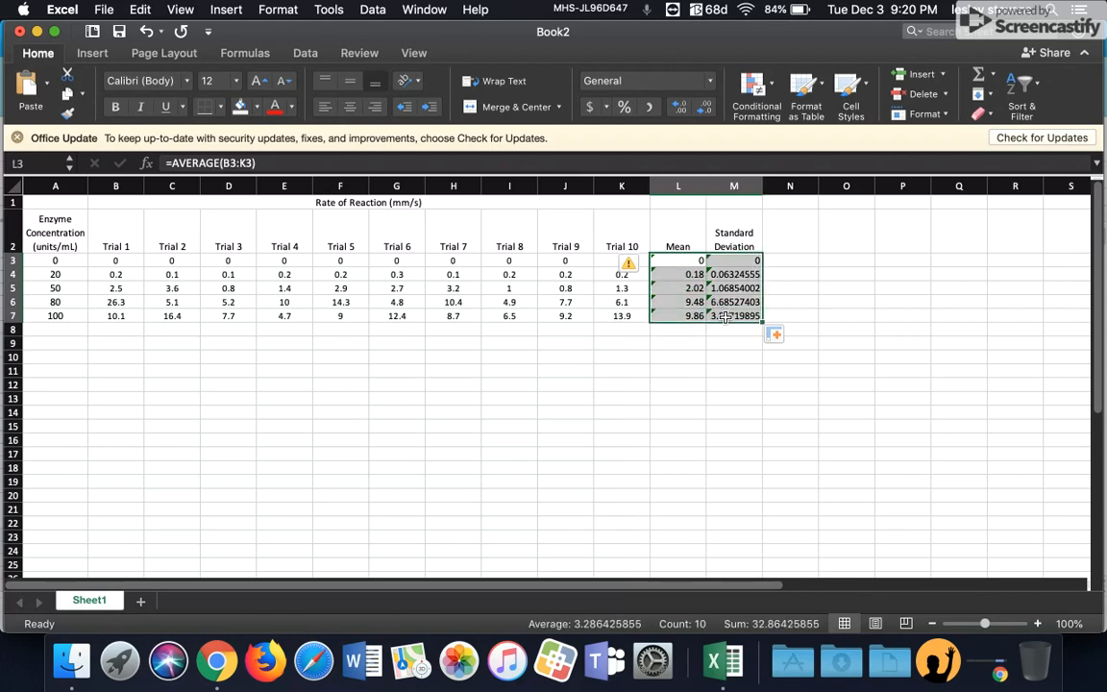
left_click(682, 108)
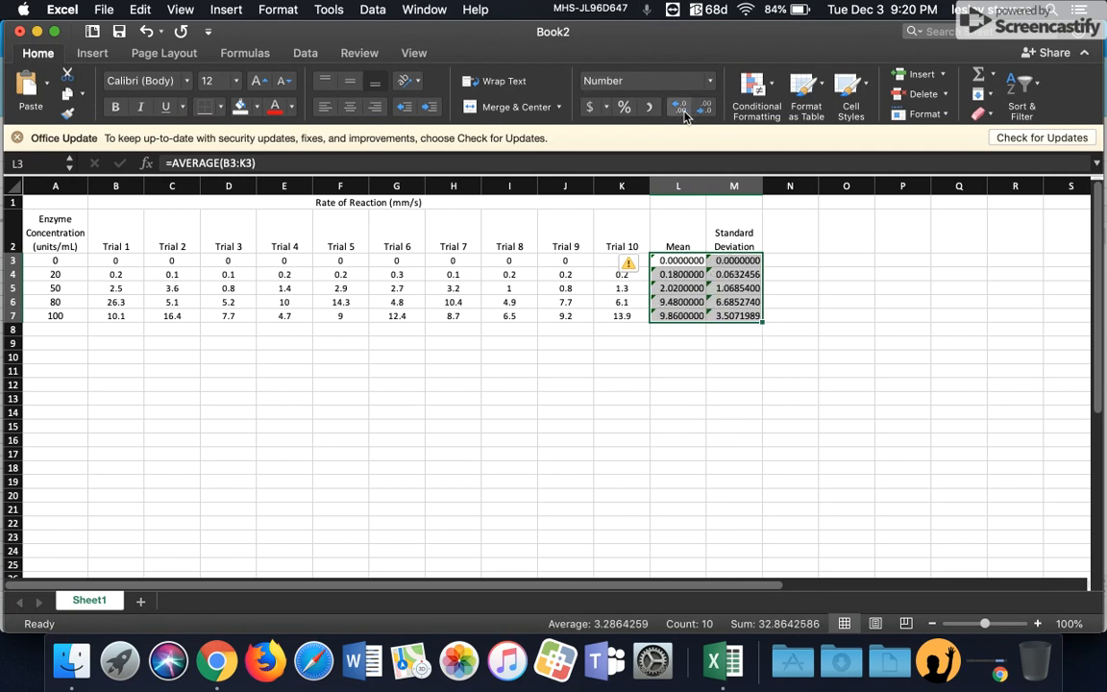
left_click(705, 108)
left_click(704, 108)
left_click(705, 108)
left_click(705, 108)
left_click(704, 108)
left_click(705, 108)
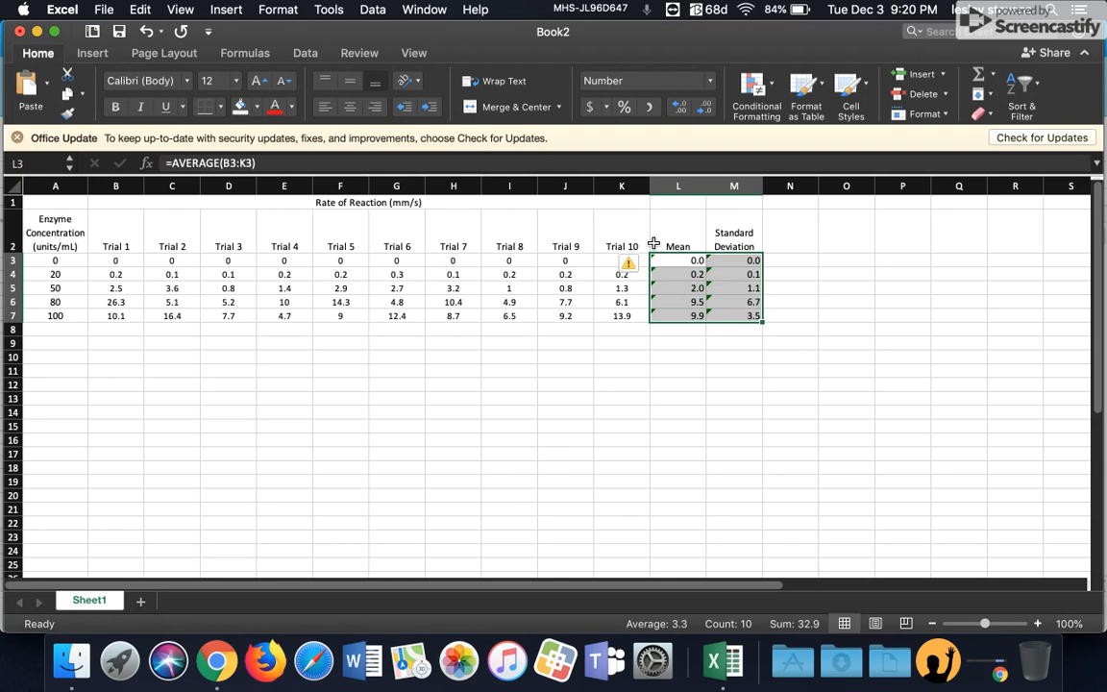
Step: Ignore the formula-omits-adjacent-cells error on the selected mean and standard deviation cells
mouse_move(642, 272)
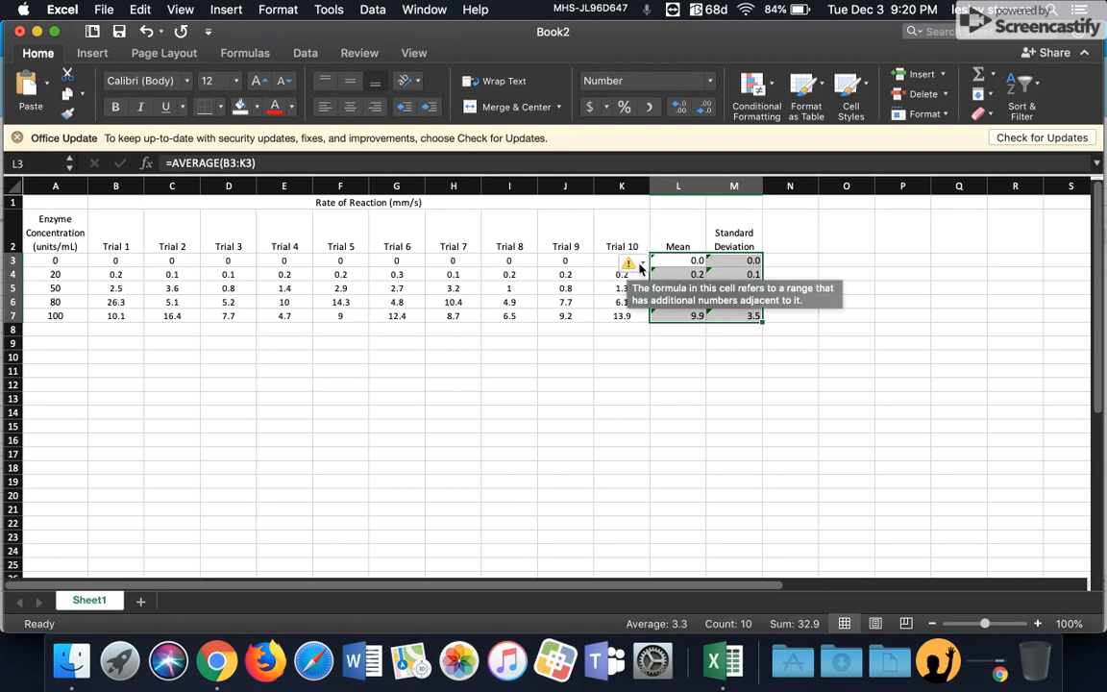
left_click(642, 265)
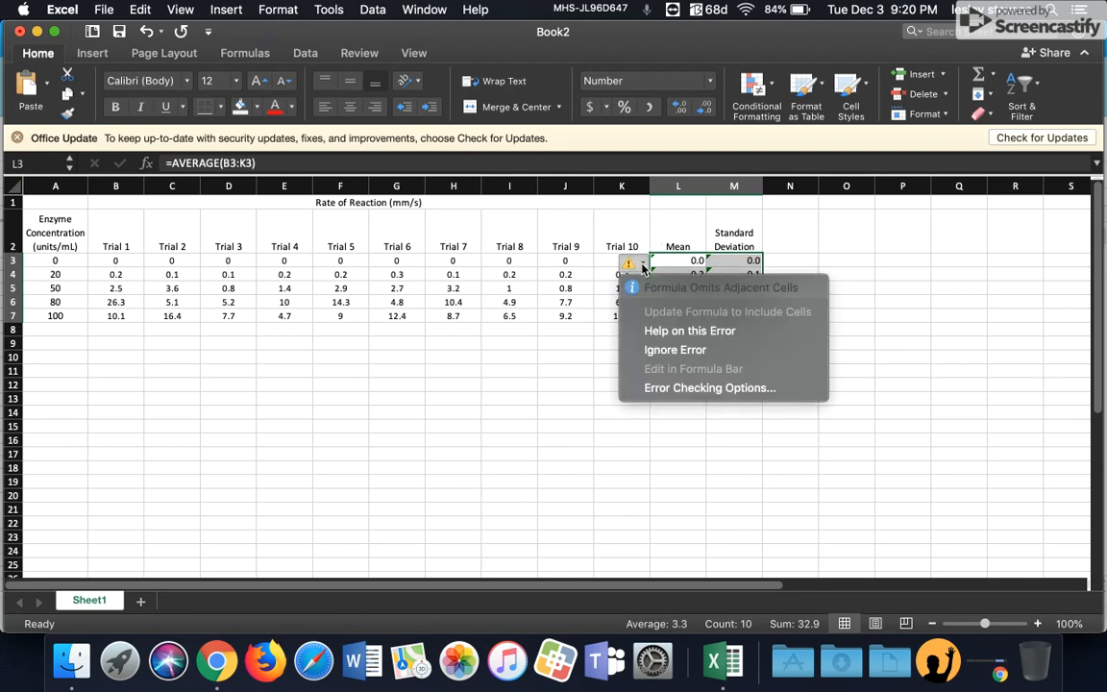
left_click(654, 351)
left_click(748, 357)
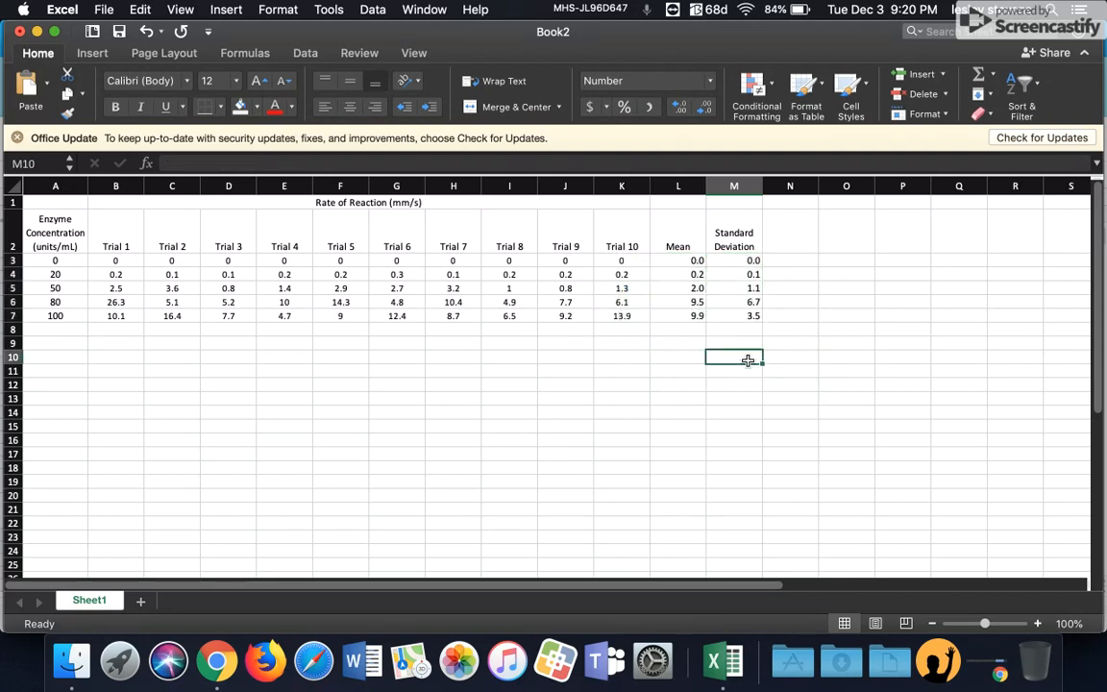
left_click_drag(742, 317, 673, 261)
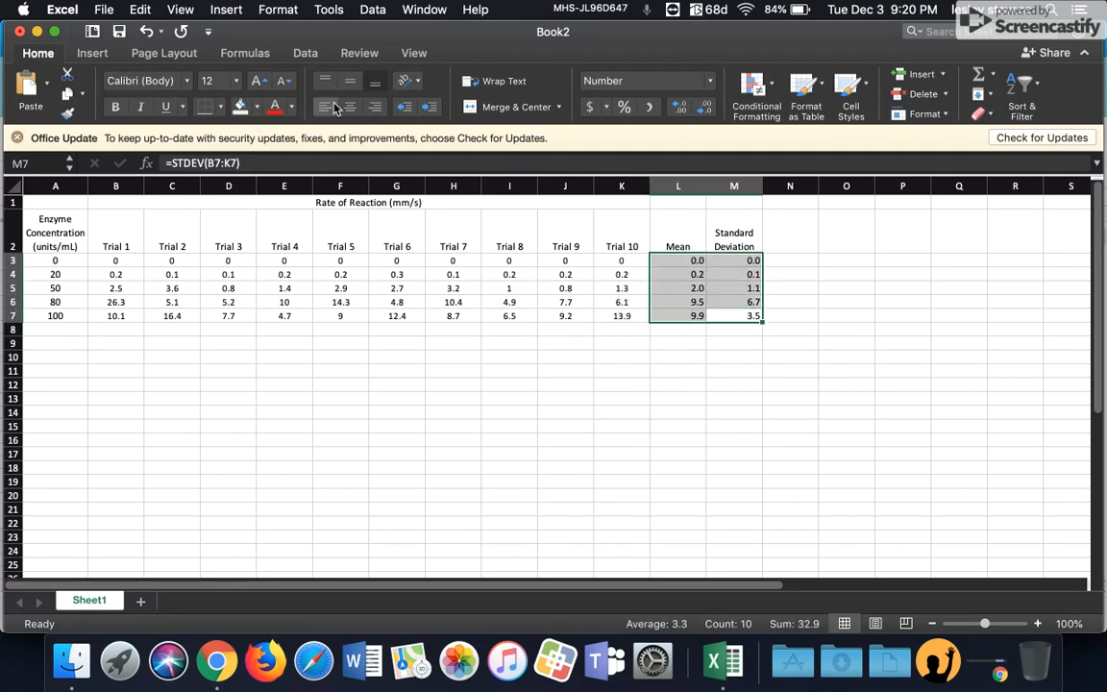
left_click(714, 407)
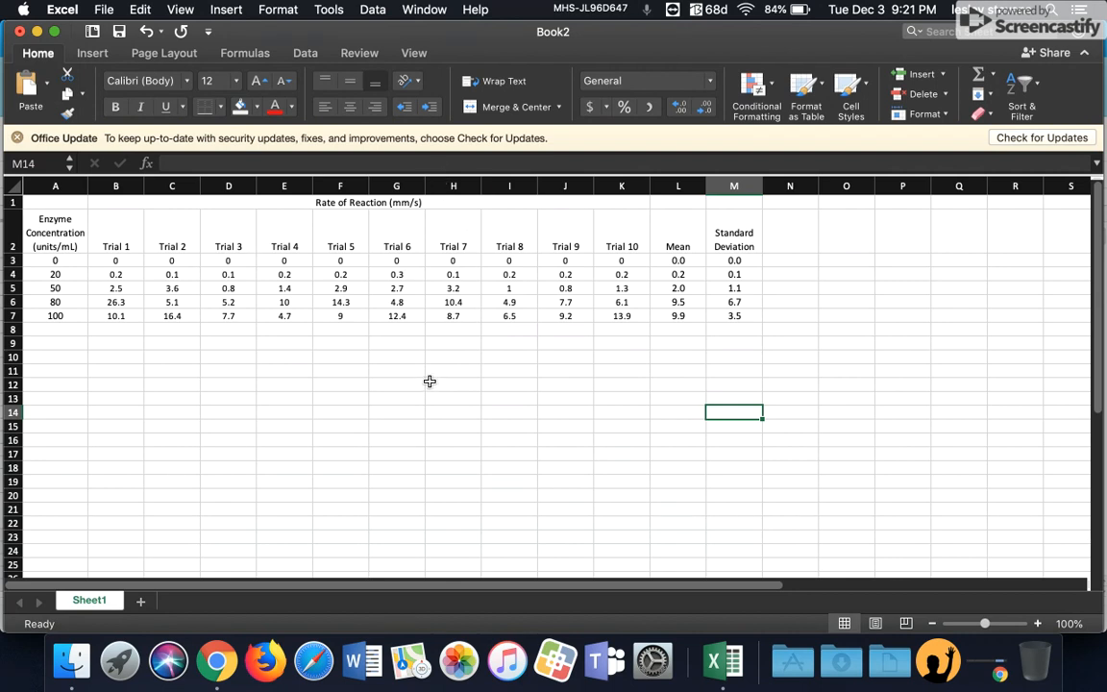
Step: Try deleting the Trial 7 column and refilling the trial headers, then undo those changes
right_click(447, 191)
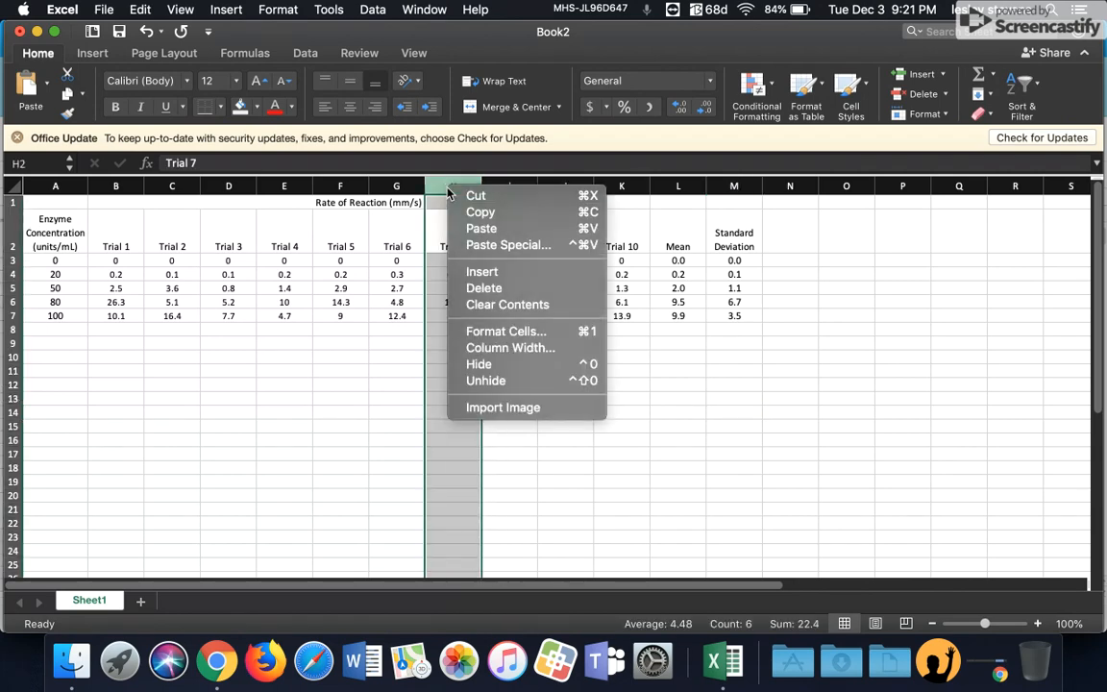
left_click(485, 288)
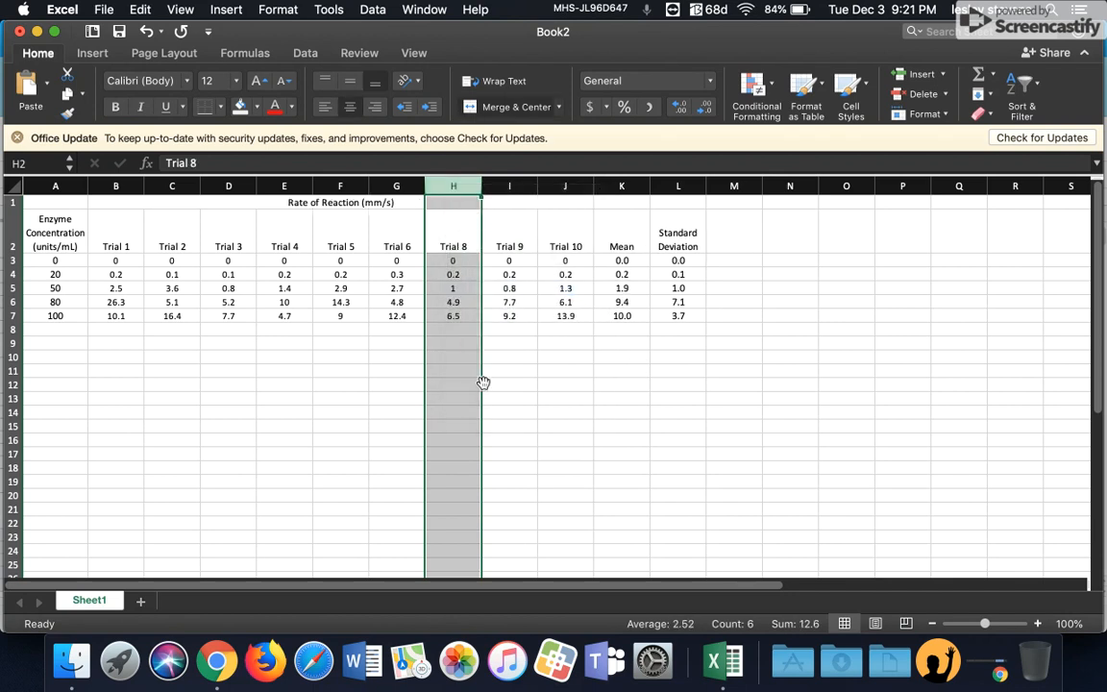
left_click(531, 371)
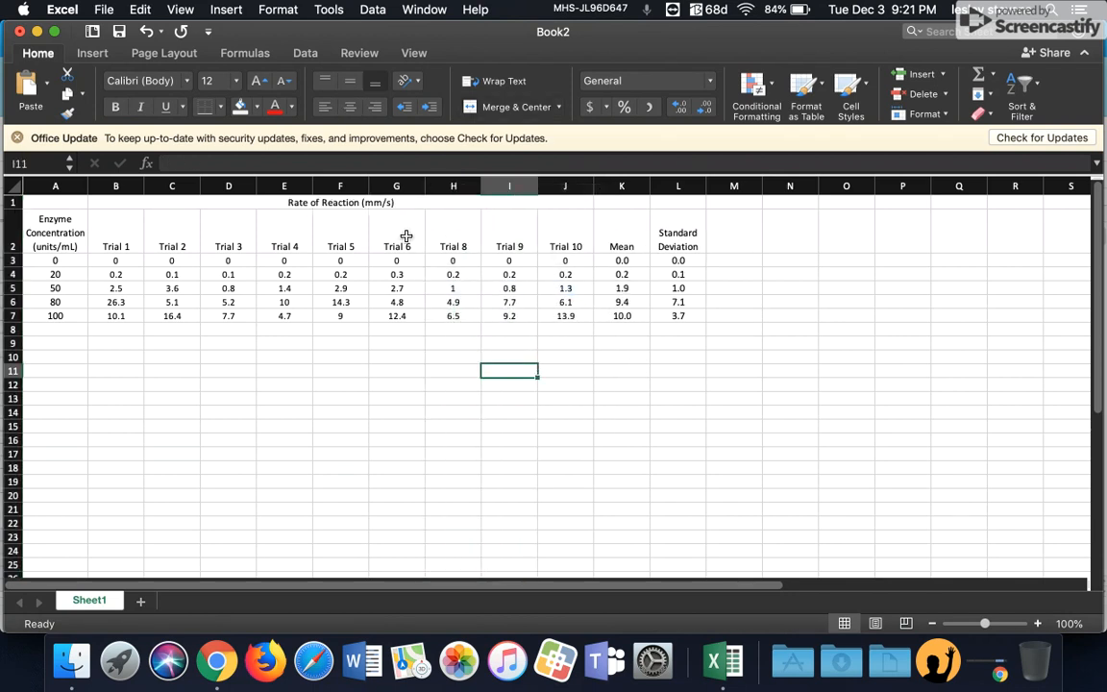
left_click(381, 227)
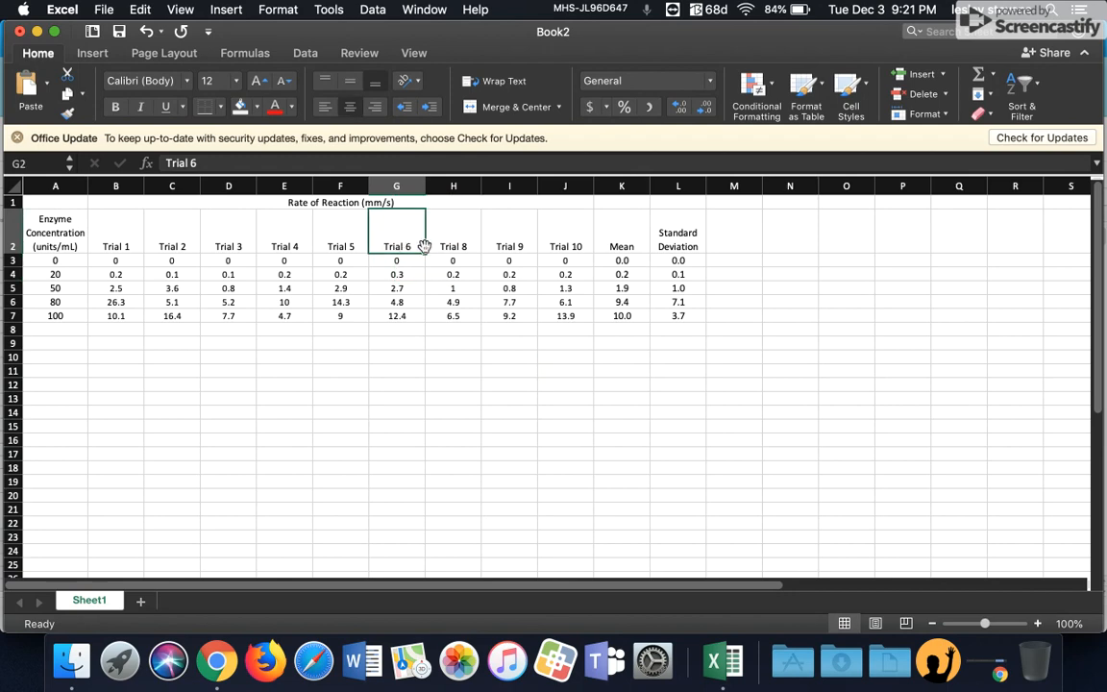
left_click_drag(423, 252, 557, 247)
left_click(544, 263)
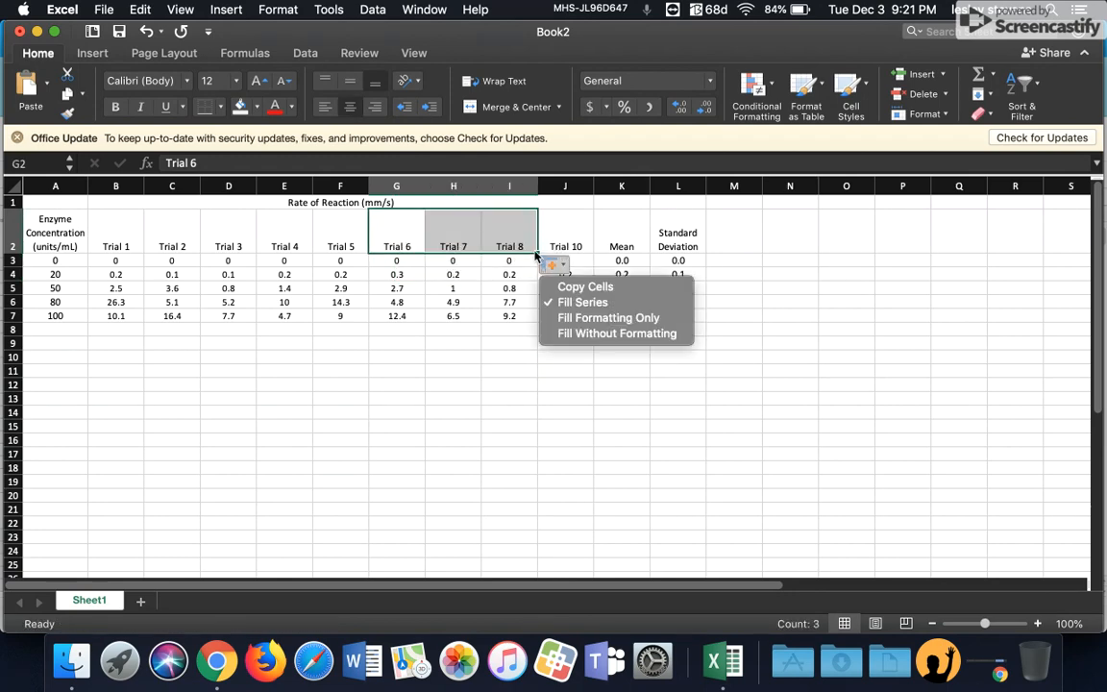
left_click(526, 335)
left_click_drag(540, 253, 588, 252)
left_click(499, 467)
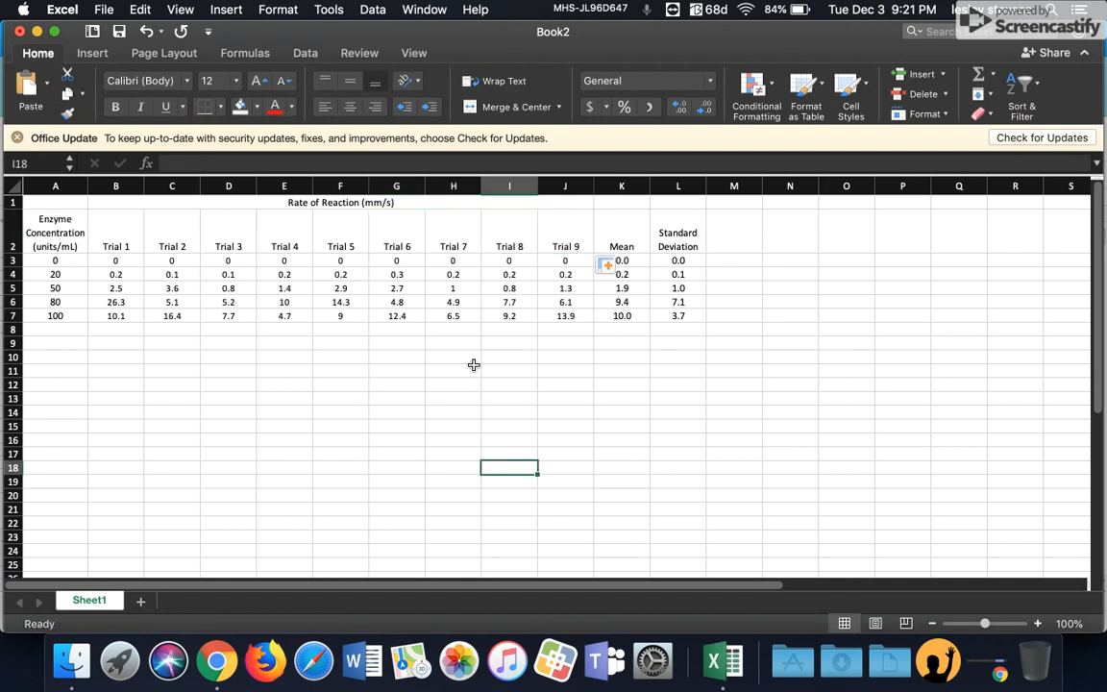
key("super+z")
key("super+z")
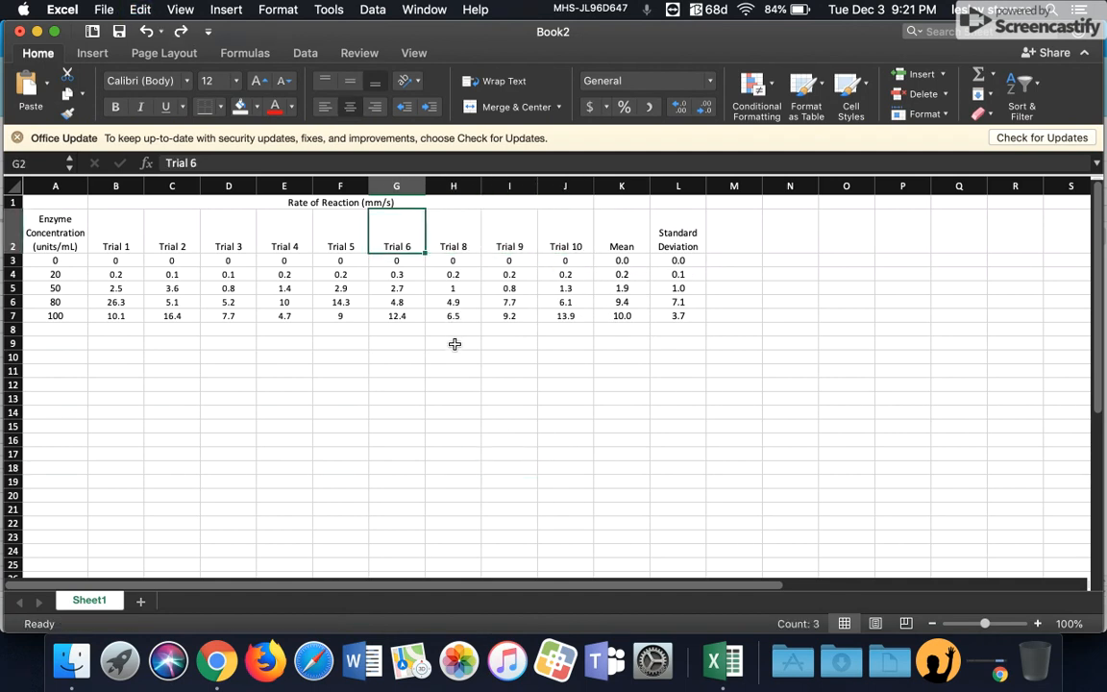
key("super+z")
left_click(554, 381)
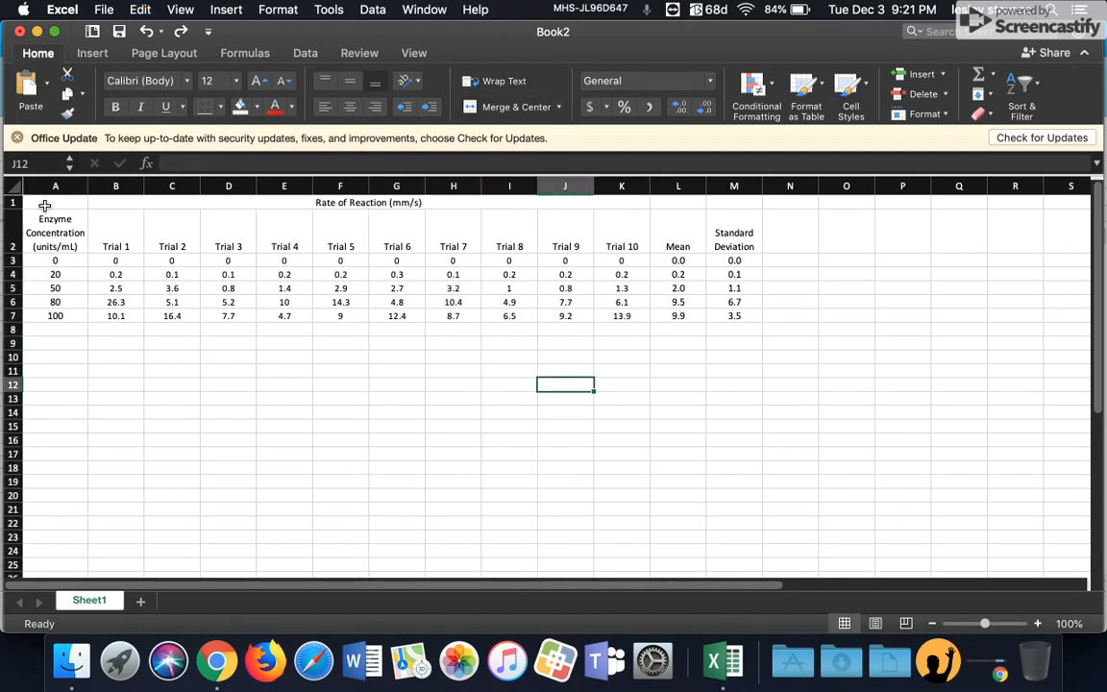
Step: Shade the header rows A1 to M2 with a light gray fill
left_click_drag(45, 204, 722, 232)
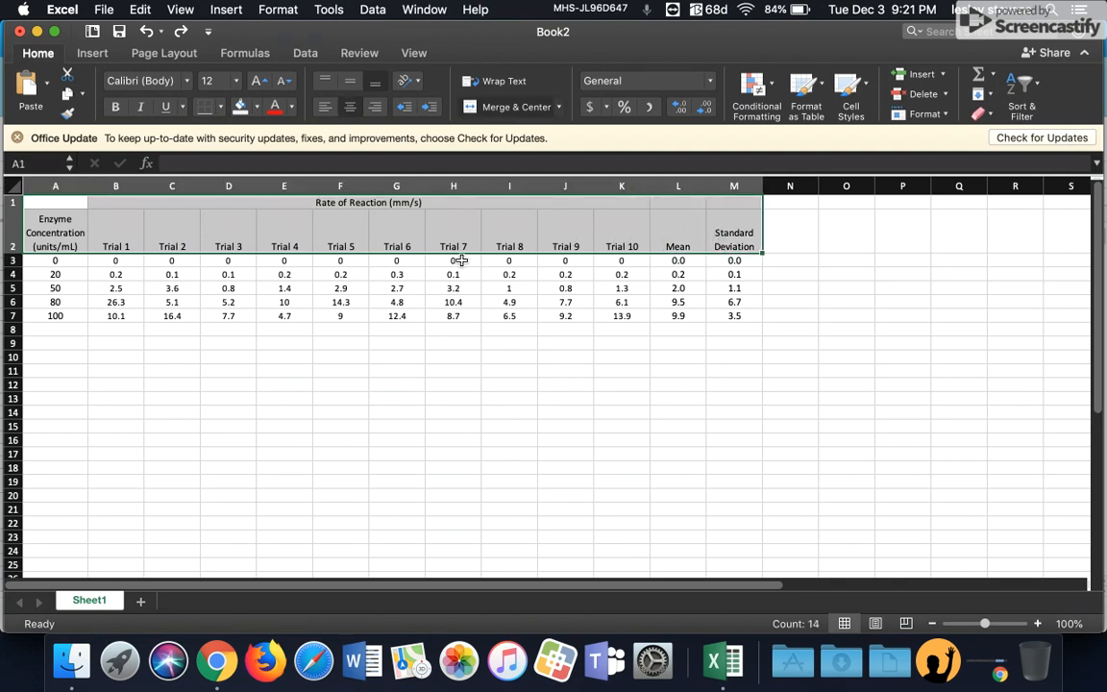
left_click(257, 107)
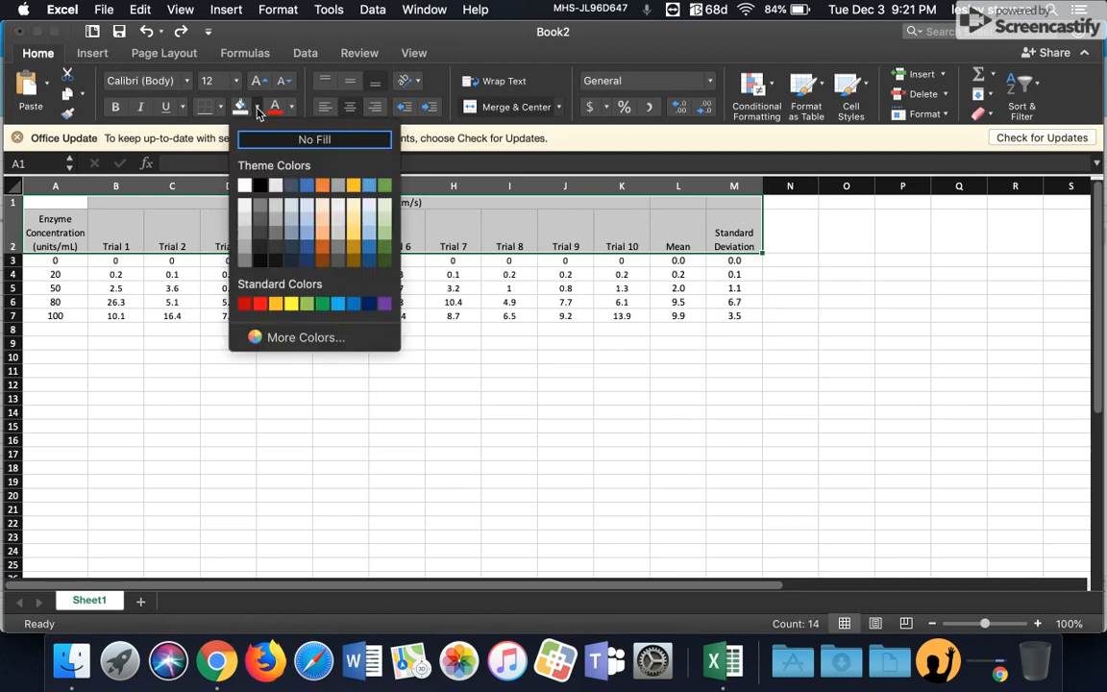
left_click(244, 211)
left_click(338, 384)
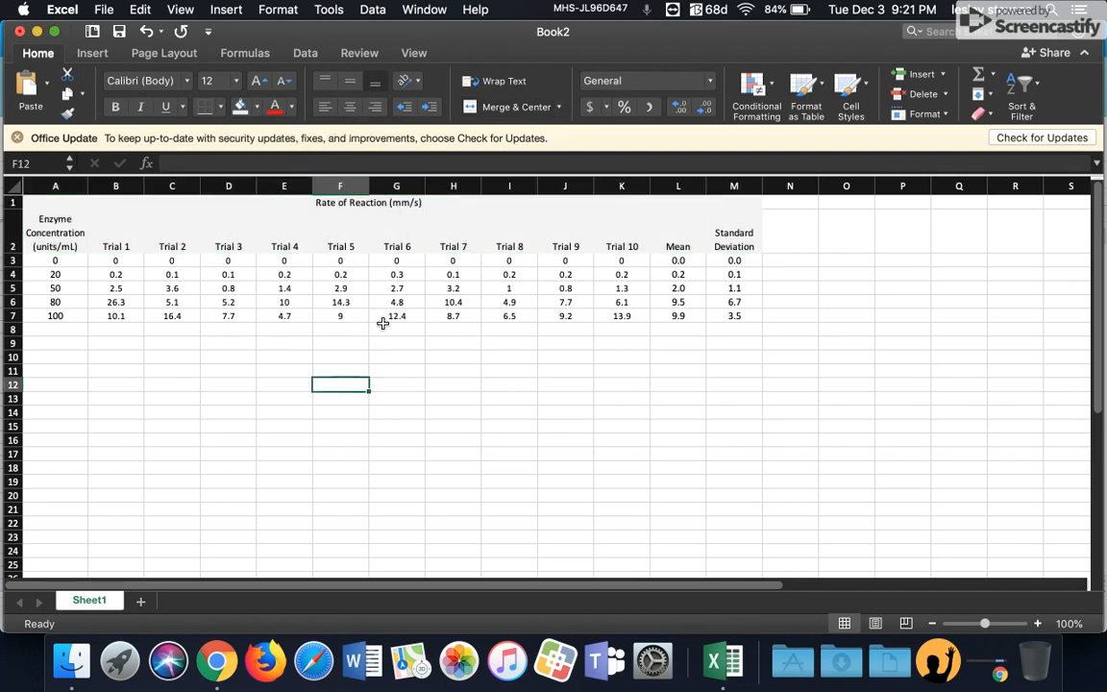
Step: Apply all borders to every cell of the table from A1 to M7
left_click_drag(77, 203, 718, 312)
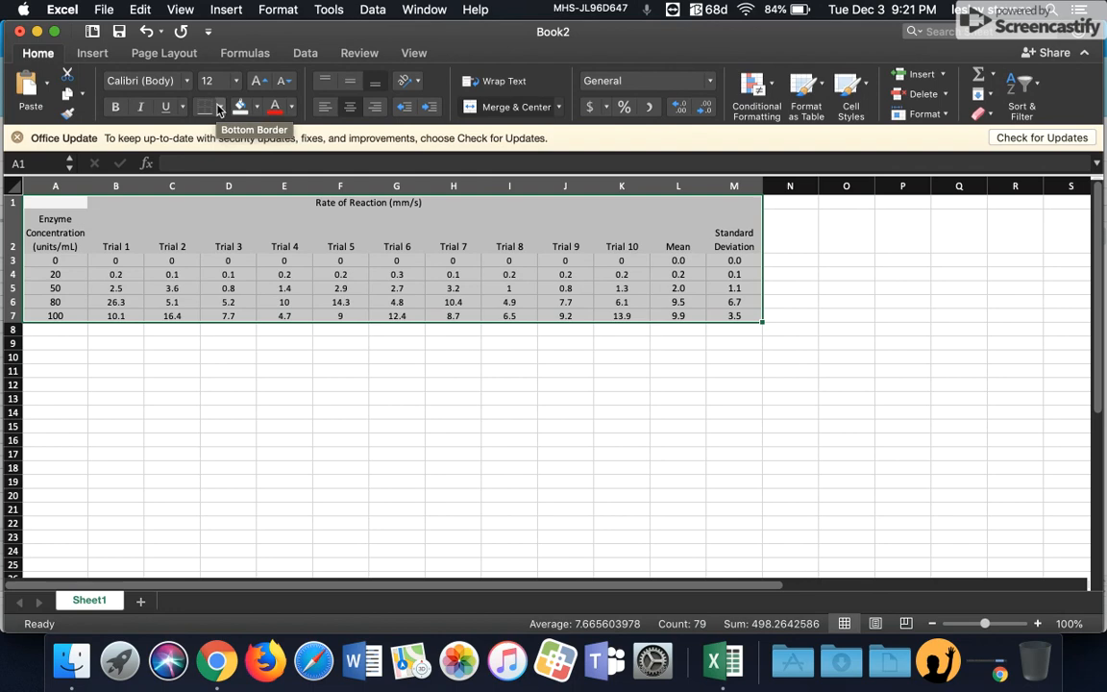
left_click(220, 107)
left_click(242, 274)
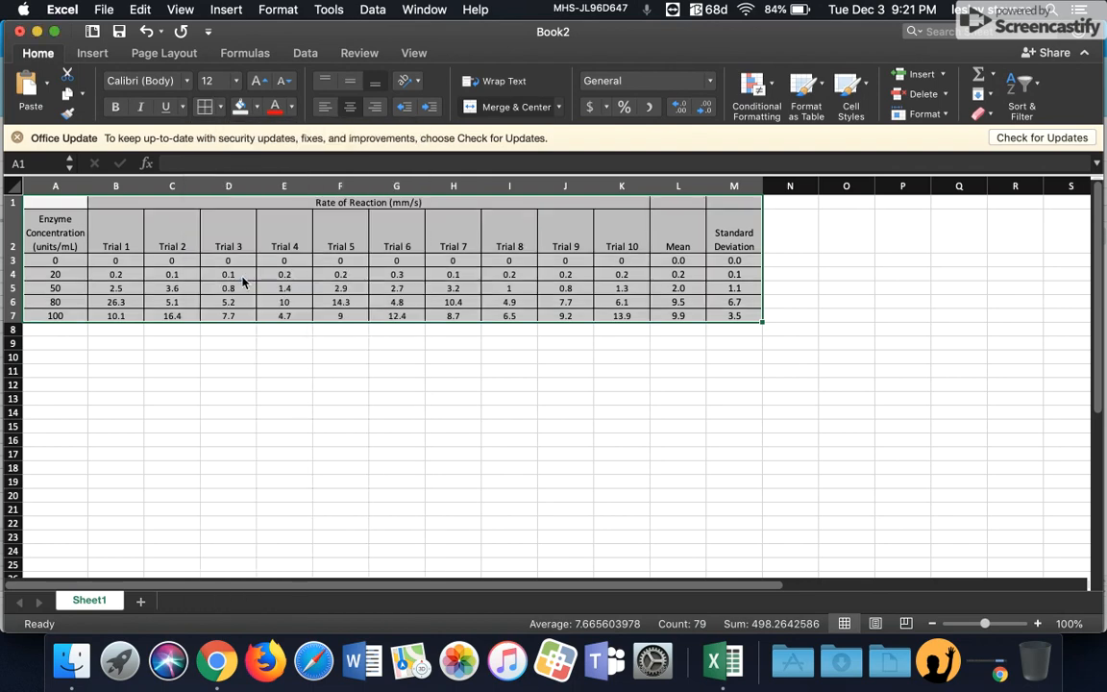
left_click(713, 383)
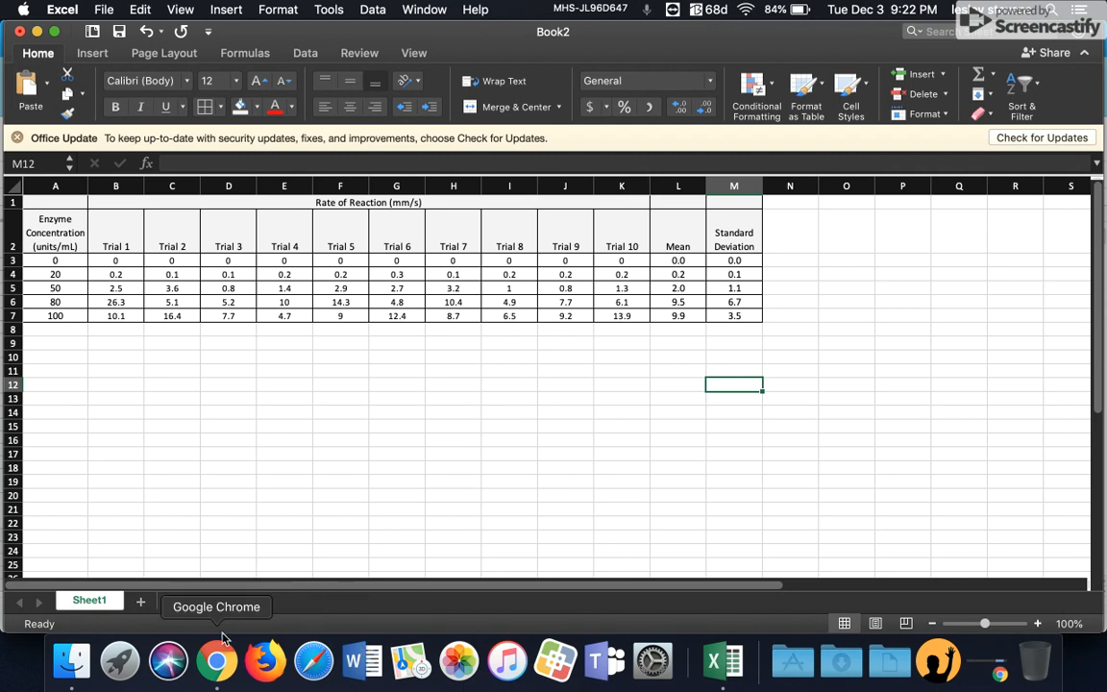
Step: Switch to Chrome to view the 2019 Enzyme Lab Class Data sheet
left_click(210, 670)
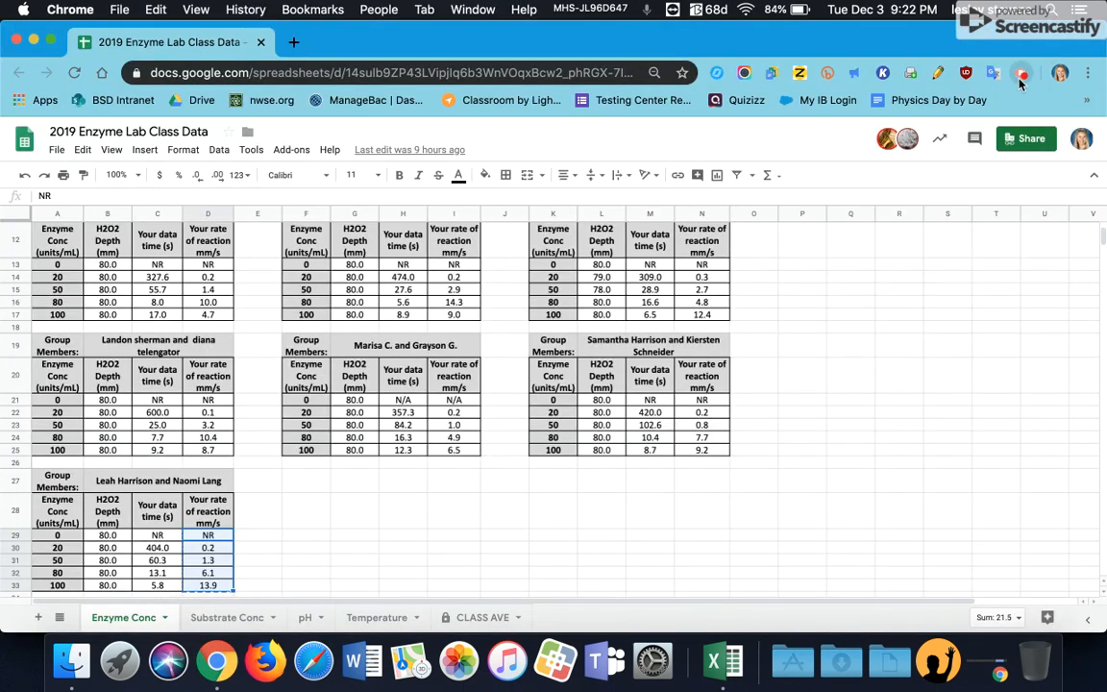